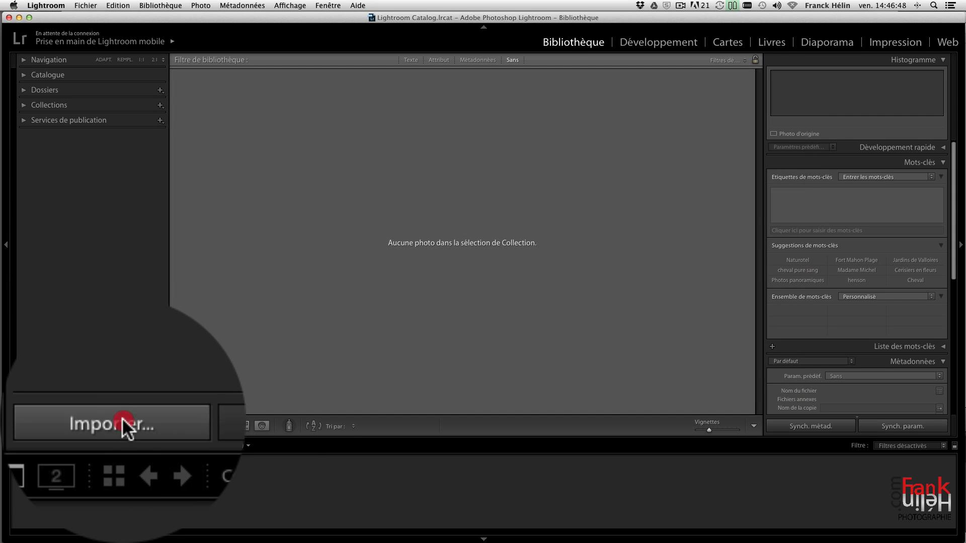
Start a photo import and browse the photos in the Photos folder of Macintosh HD
{"action": "left_click", "coordinate": [59, 427]}
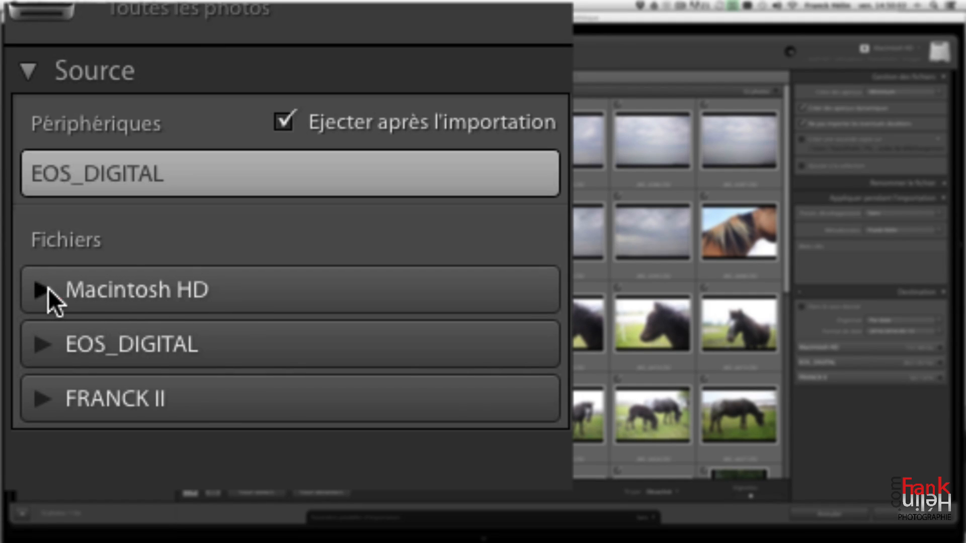
{"action": "left_click", "coordinate": [48, 289]}
{"action": "left_click", "coordinate": [54, 230]}
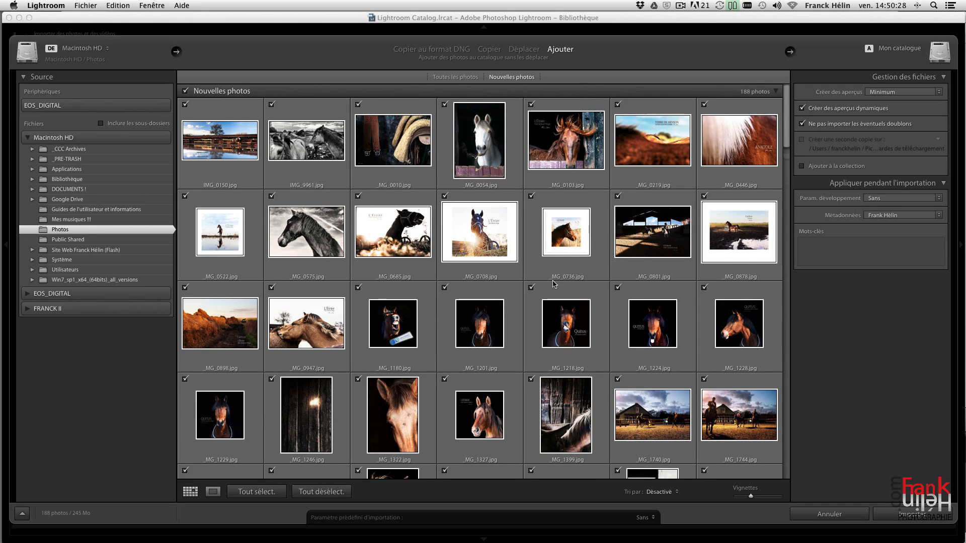
{"action": "scroll", "coordinate": [545, 286], "scroll_direction": "down", "scroll_amount": 10}
{"action": "scroll", "coordinate": [549, 289], "scroll_direction": "up", "scroll_amount": 10}
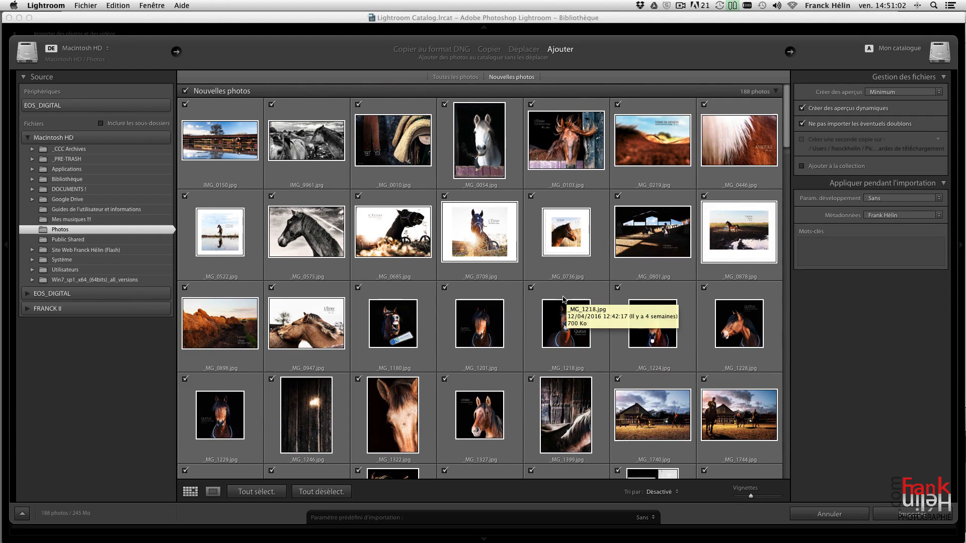
Switch the import source to the EOS_DIGITAL device and mark all its photos for import
{"action": "left_click", "coordinate": [75, 106]}
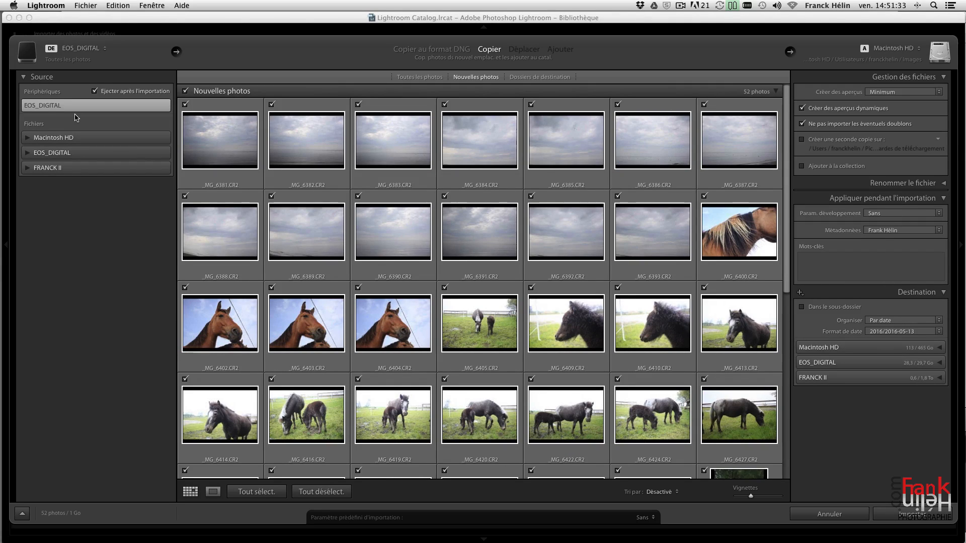
{"action": "left_click", "coordinate": [271, 493]}
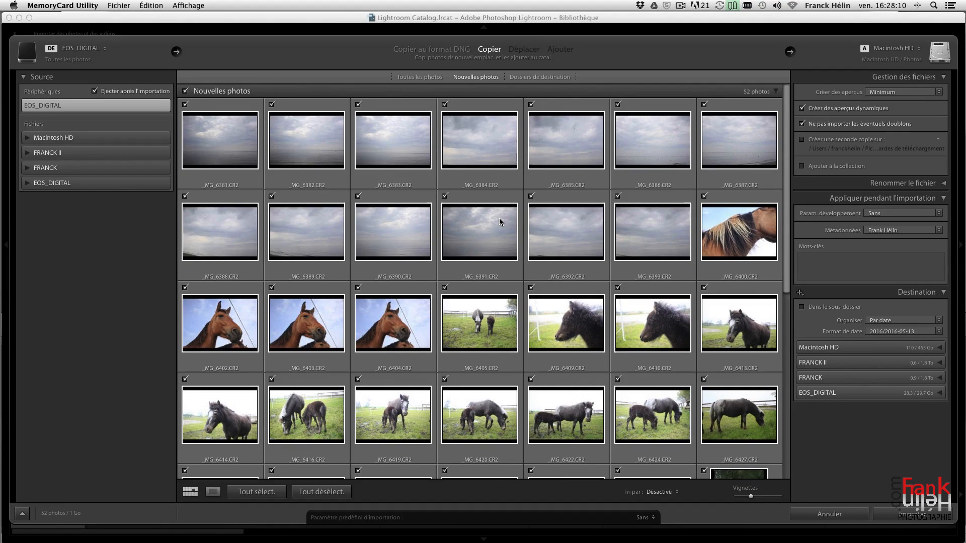
Exclude the individual photos _MG_6400, _MG_6422 and _MG_6416 from the import
{"action": "left_click", "coordinate": [734, 231]}
{"action": "left_click", "coordinate": [734, 231]}
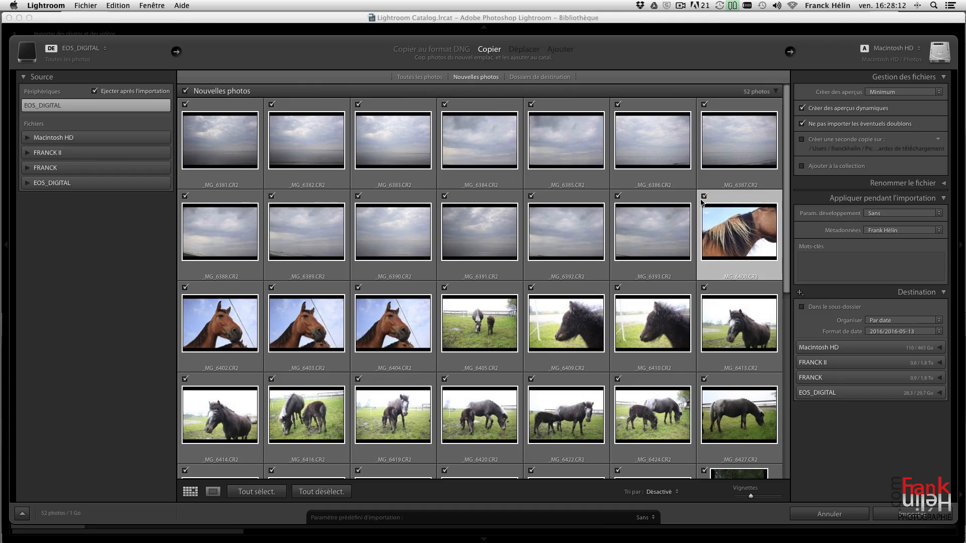
{"action": "left_click", "coordinate": [704, 196]}
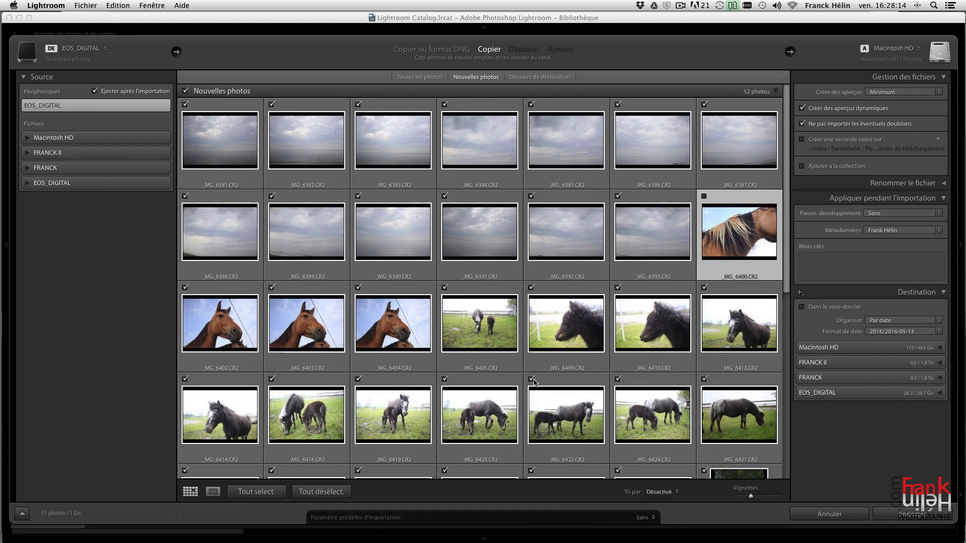
{"action": "left_click", "coordinate": [531, 379]}
{"action": "left_click", "coordinate": [271, 380]}
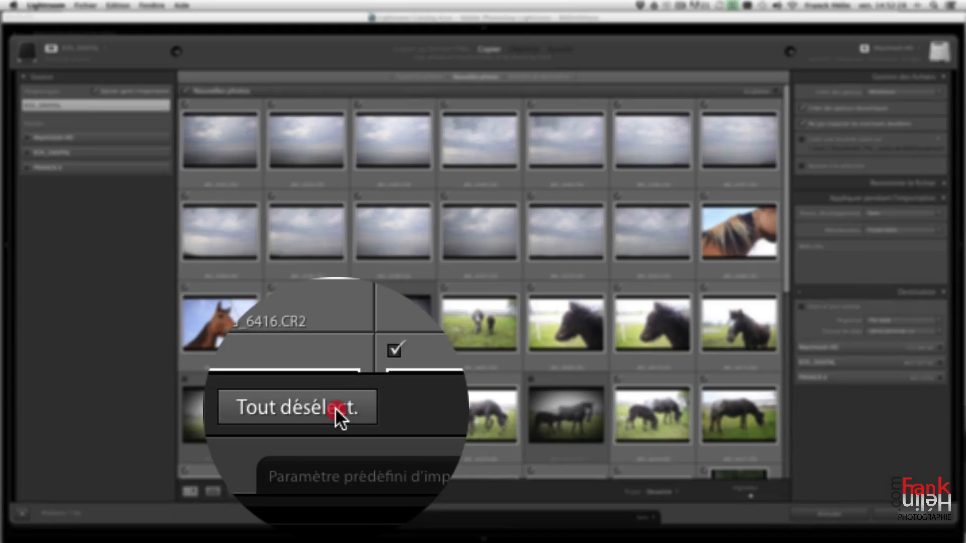
Unmark all photos and mark only _MG_6409, _MG_6400 and _MG_6402 for import
{"action": "left_click", "coordinate": [340, 492]}
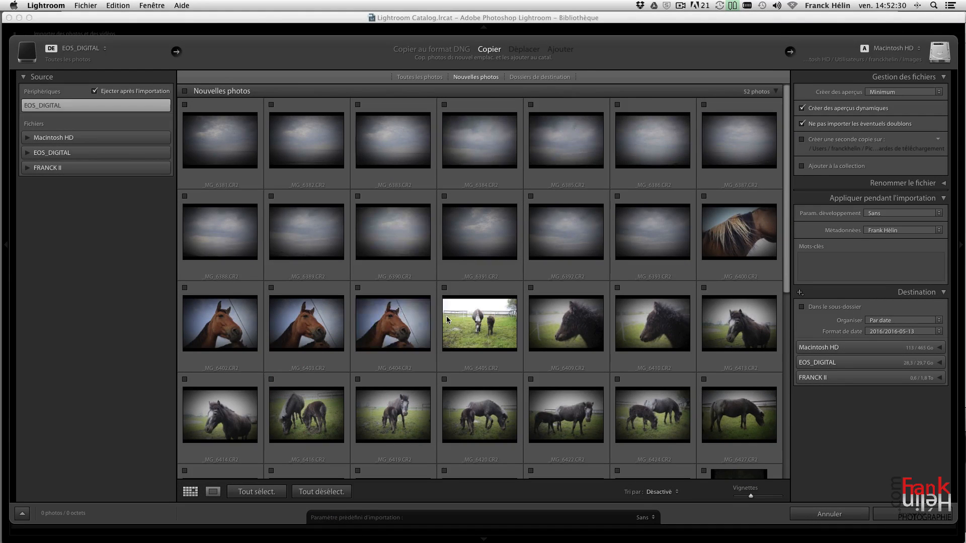
{"action": "left_click", "coordinate": [444, 288]}
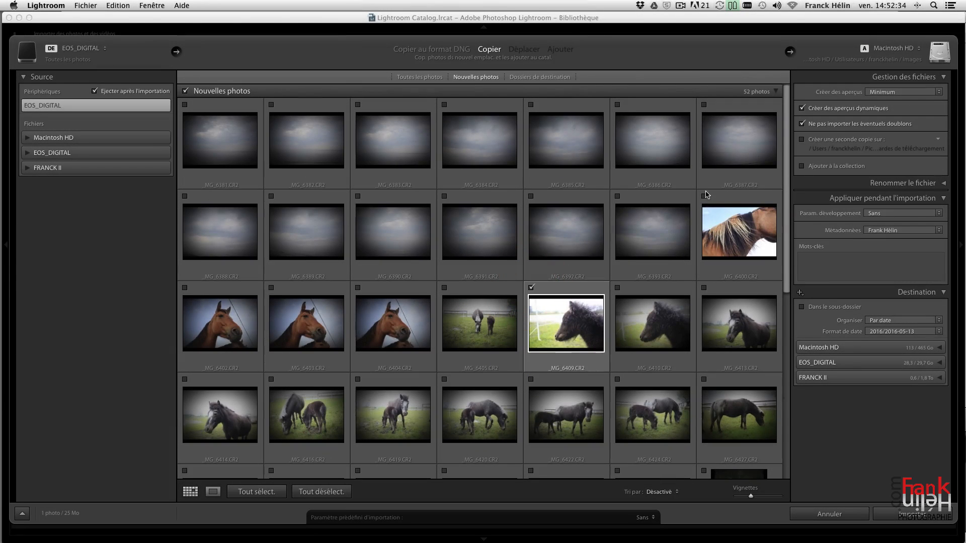
{"action": "left_click", "coordinate": [704, 195]}
{"action": "left_click", "coordinate": [184, 287]}
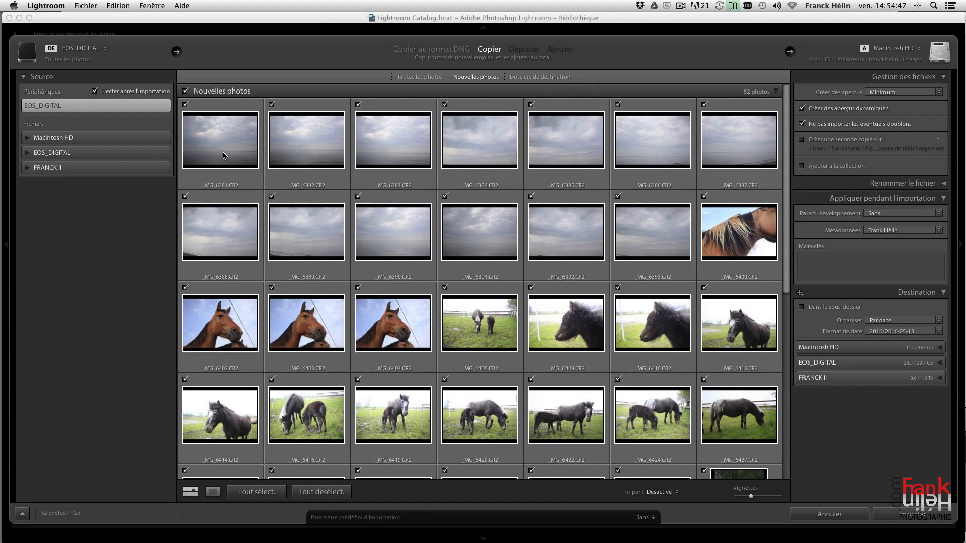
Select the range of cloudy-sky photos from _MG_6381 to _MG_6393 and exclude them together from the import
{"action": "left_click", "coordinate": [223, 156]}
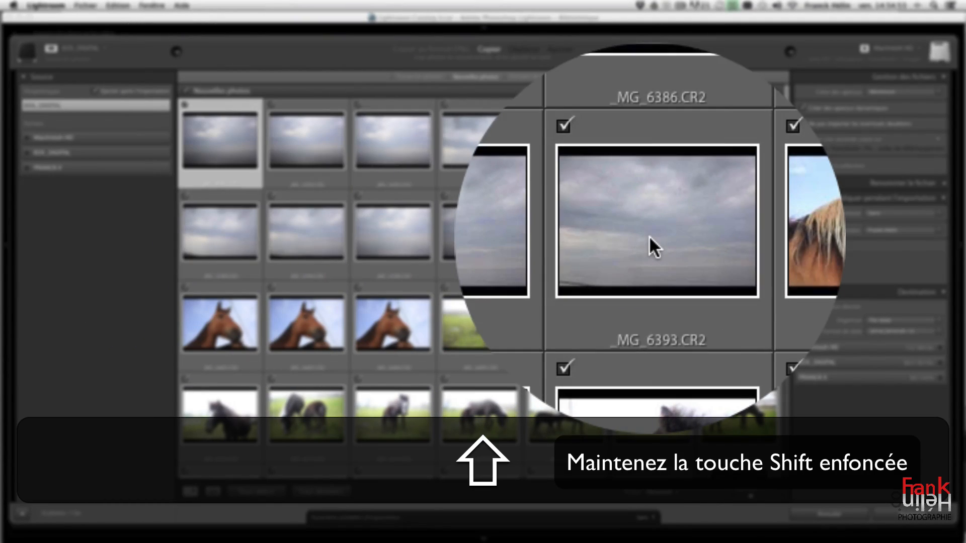
{"action": "left_click", "coordinate": [648, 239], "text": "shift"}
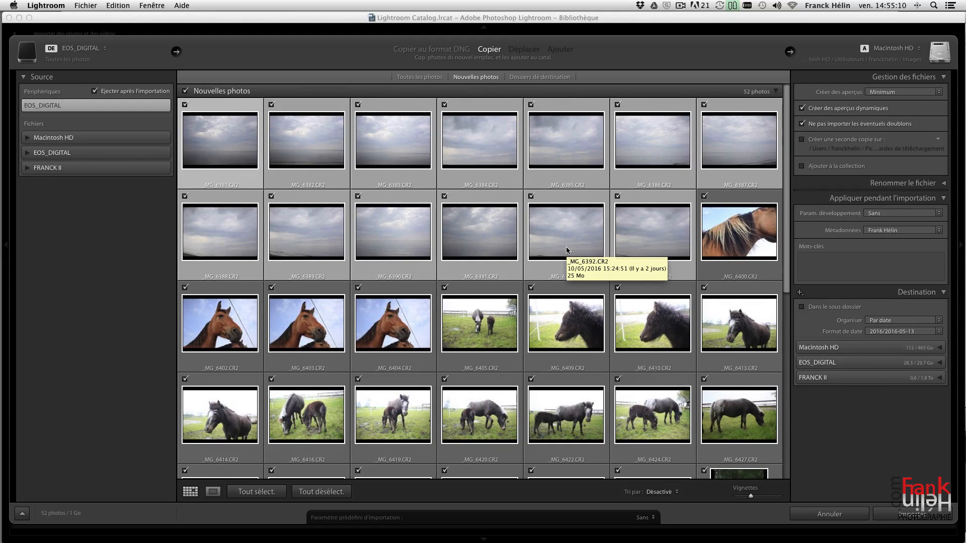
{"action": "left_click", "coordinate": [444, 195]}
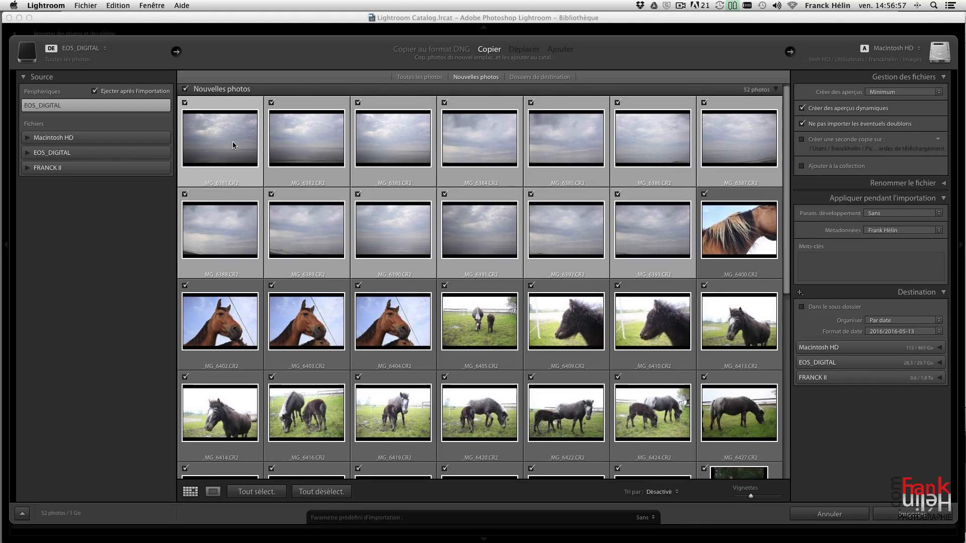
Exclude the non-adjacent photos _MG_6402, _MG_6392, _MG_6383 and _MG_6424 together, and mark all photos for import again
{"action": "left_click", "coordinate": [232, 314]}
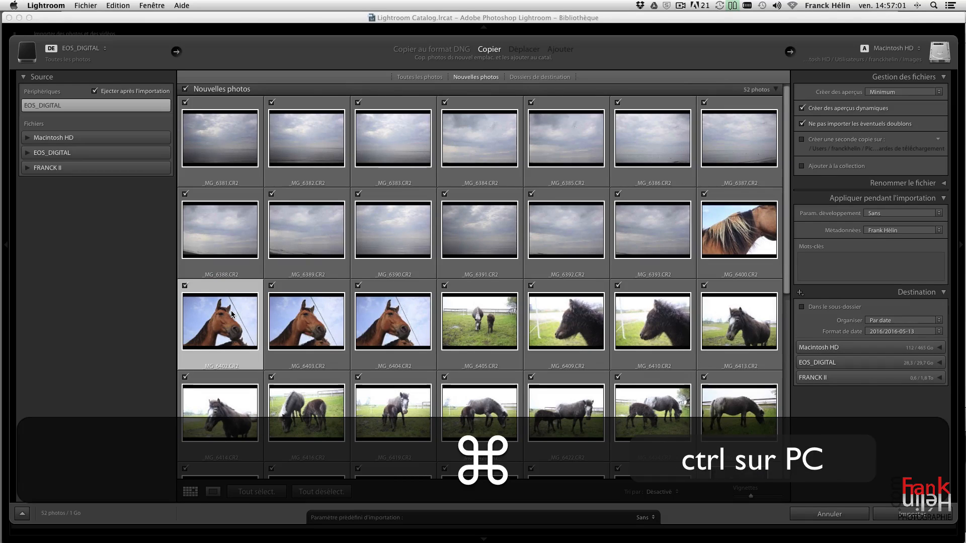
{"action": "left_click", "coordinate": [550, 230], "text": "super"}
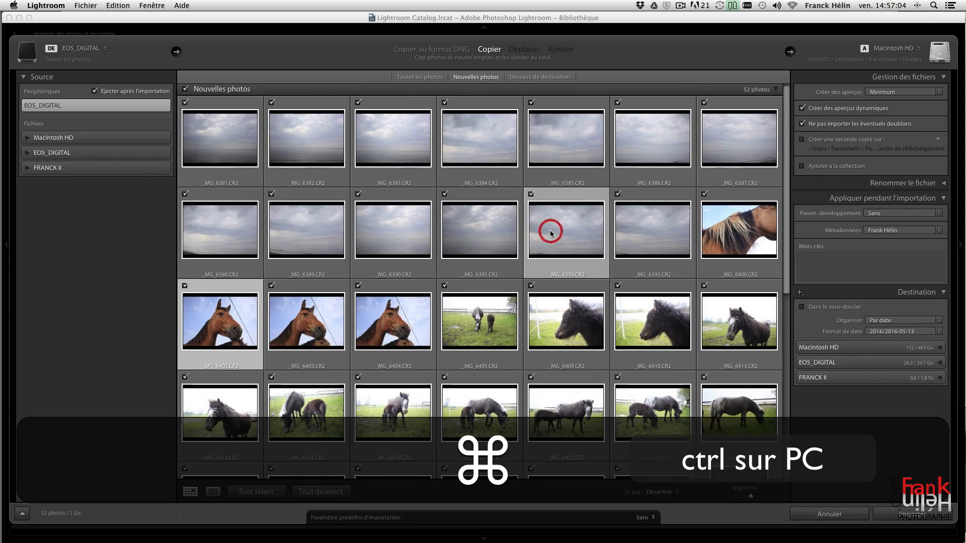
{"action": "left_click", "coordinate": [395, 145], "text": "super"}
{"action": "left_click", "coordinate": [656, 414], "text": "super"}
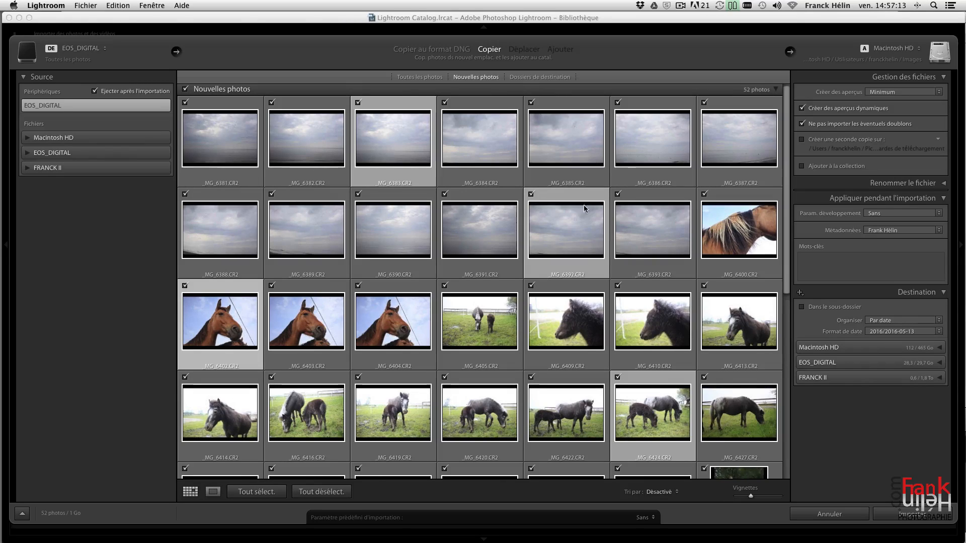
{"action": "left_click", "coordinate": [531, 193]}
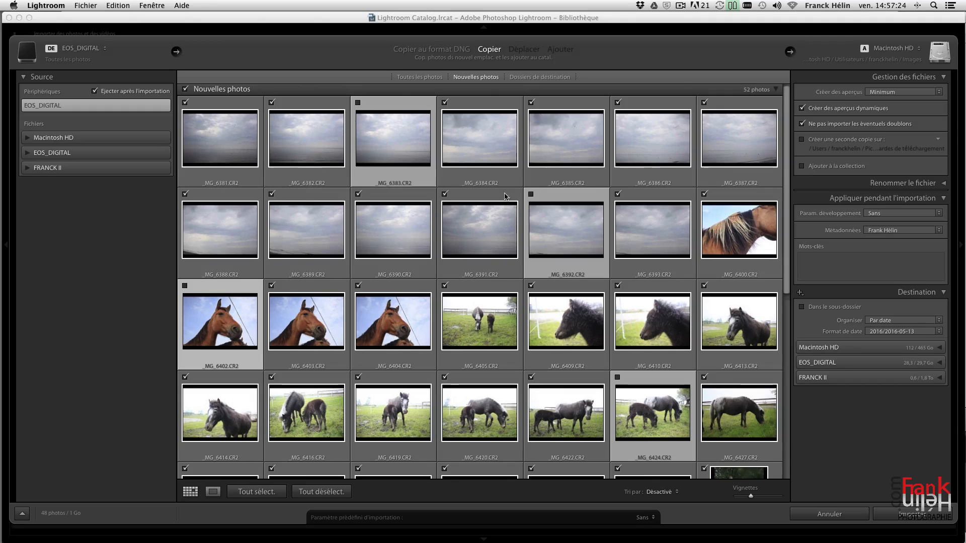
{"action": "left_click", "coordinate": [254, 493]}
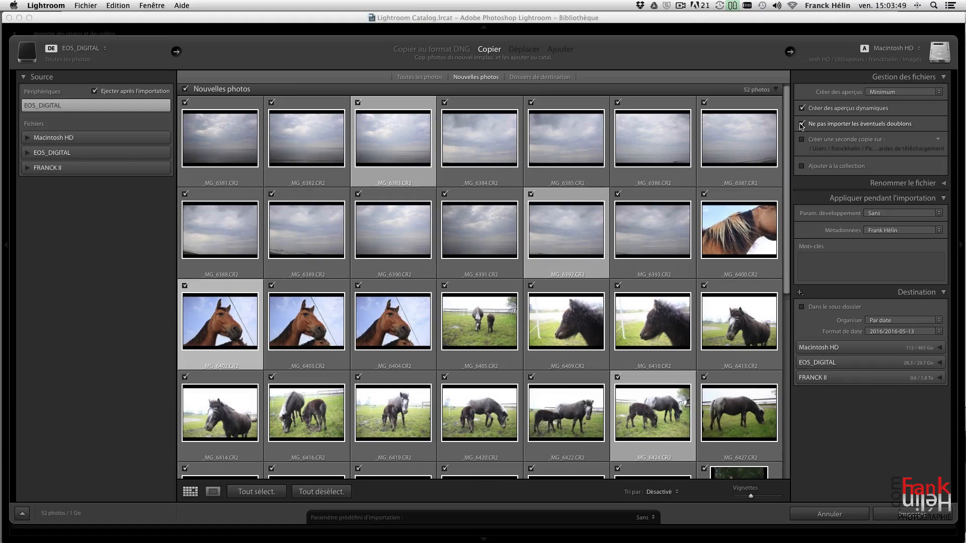
Try toggling the option that skips duplicates and the second-copy option with its destination folder selection
{"action": "left_click", "coordinate": [800, 124]}
{"action": "left_click", "coordinate": [800, 125]}
{"action": "left_click", "coordinate": [802, 140]}
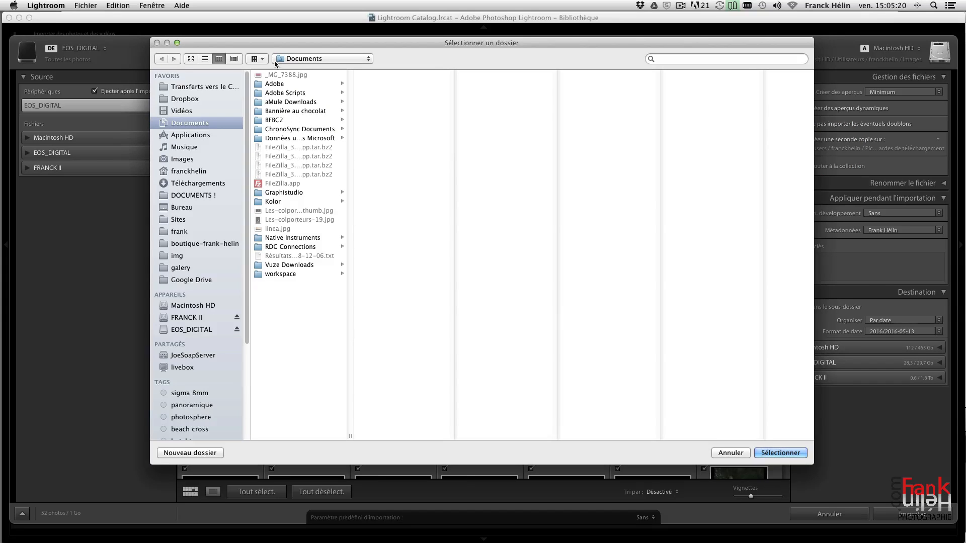
{"action": "left_click", "coordinate": [728, 453]}
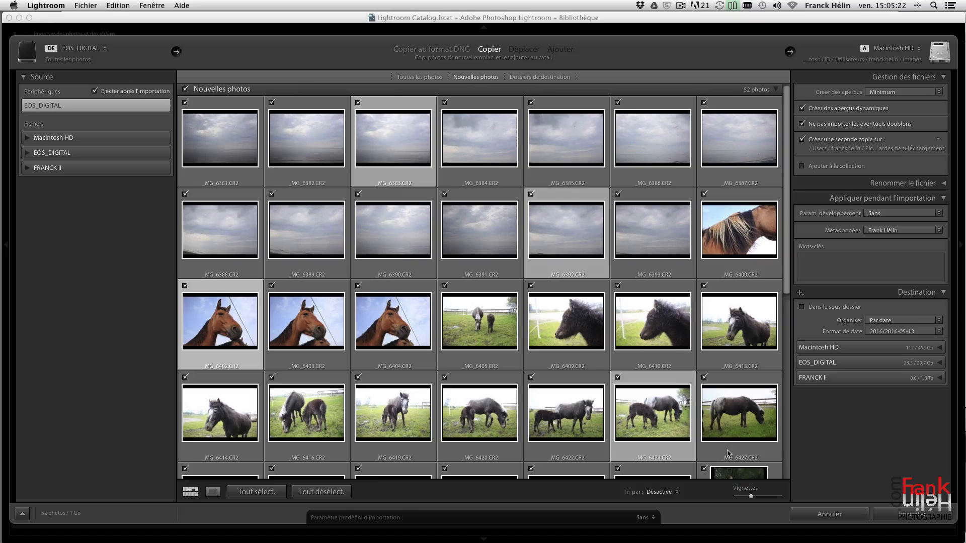
{"action": "left_click", "coordinate": [801, 140]}
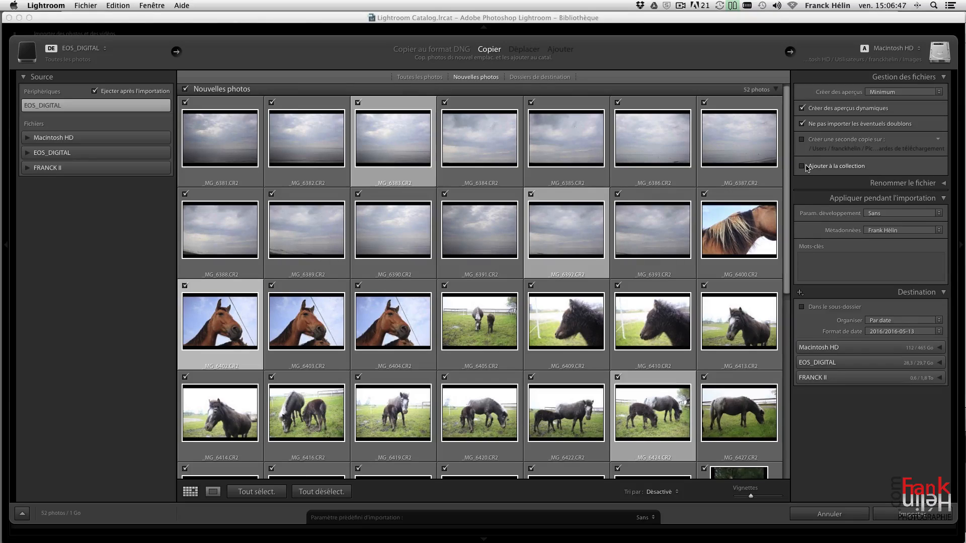
Add the imported photos to a new collection named Chevaux inside the Collections dynamiques set
{"action": "left_click", "coordinate": [806, 167]}
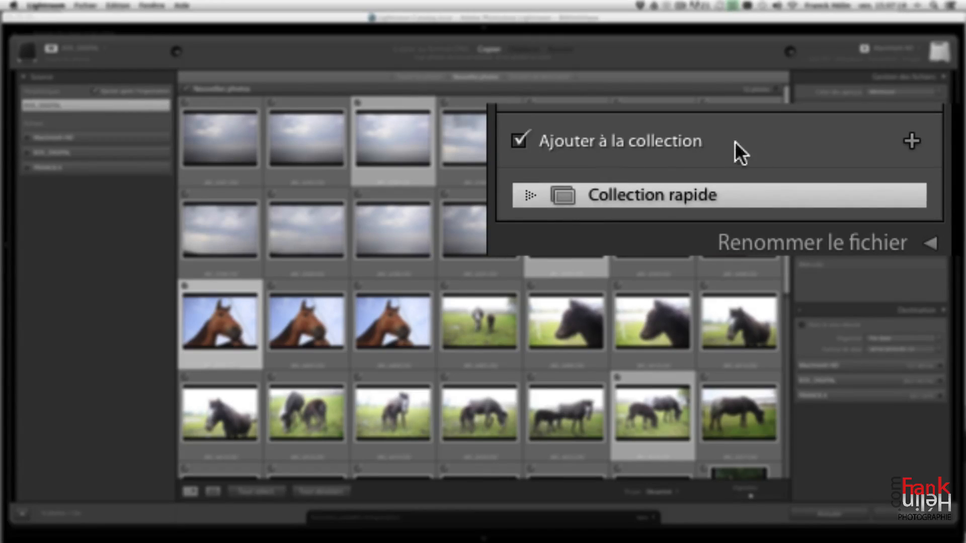
{"action": "left_click", "coordinate": [913, 141]}
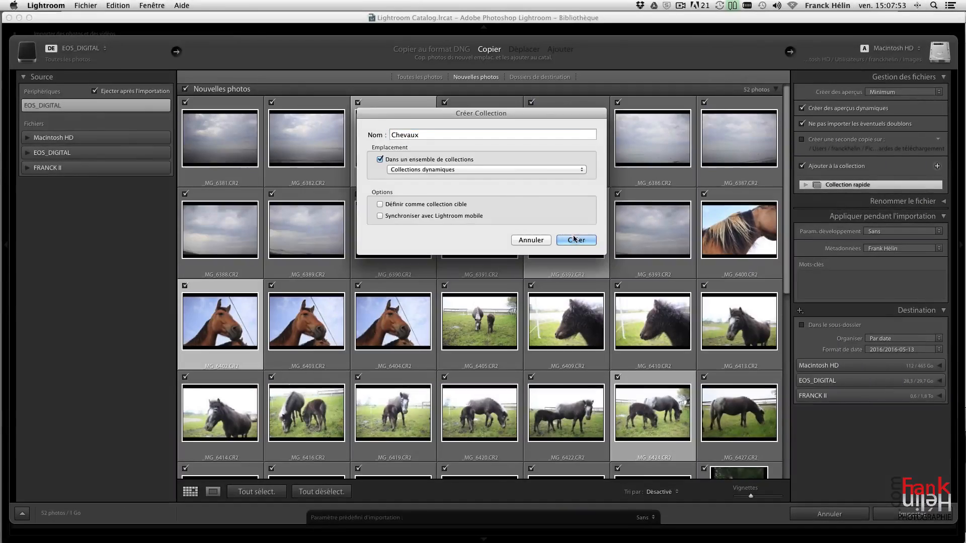
{"action": "left_click", "coordinate": [788, 461]}
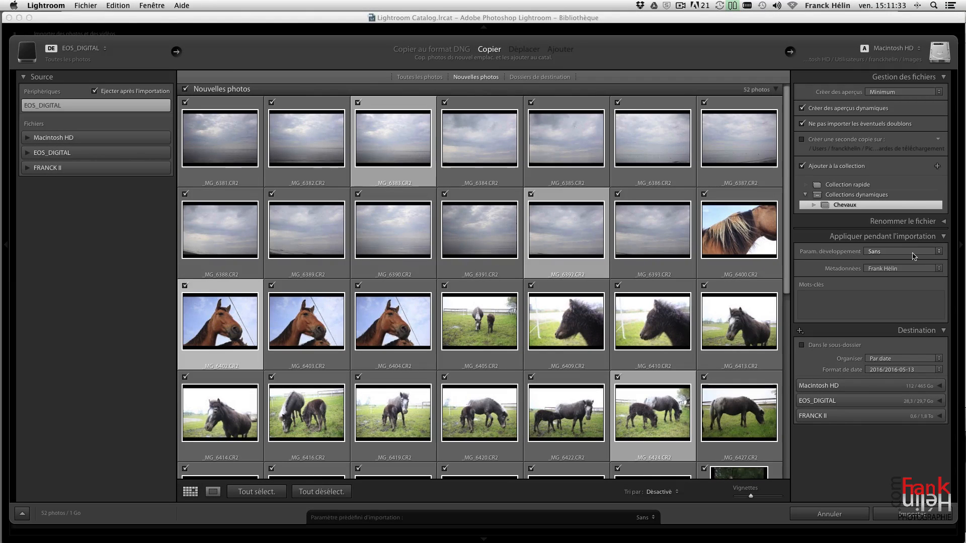
Start a new metadata preset for the import and open its Copyright IPTC fields, including copyright and copyright info URL
{"action": "left_click", "coordinate": [904, 268]}
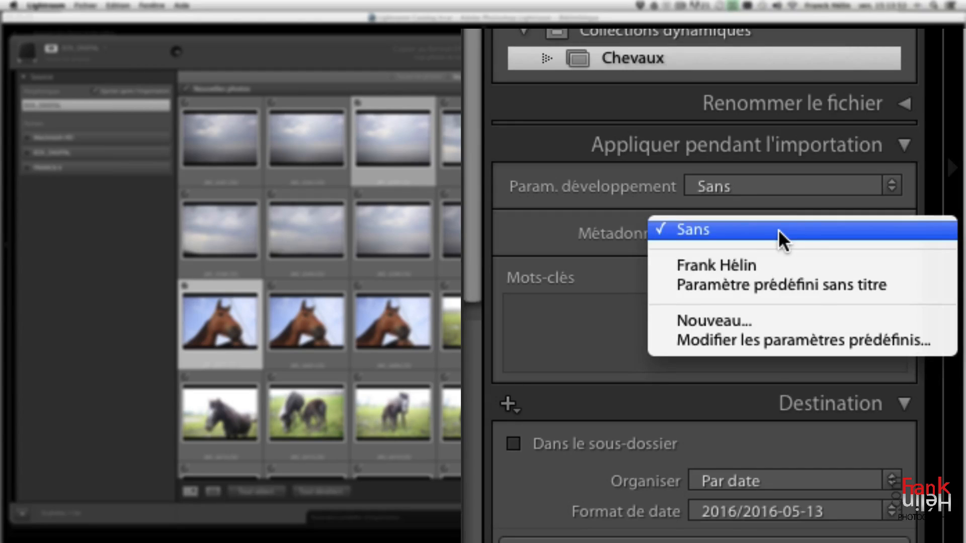
{"action": "left_click", "coordinate": [776, 318]}
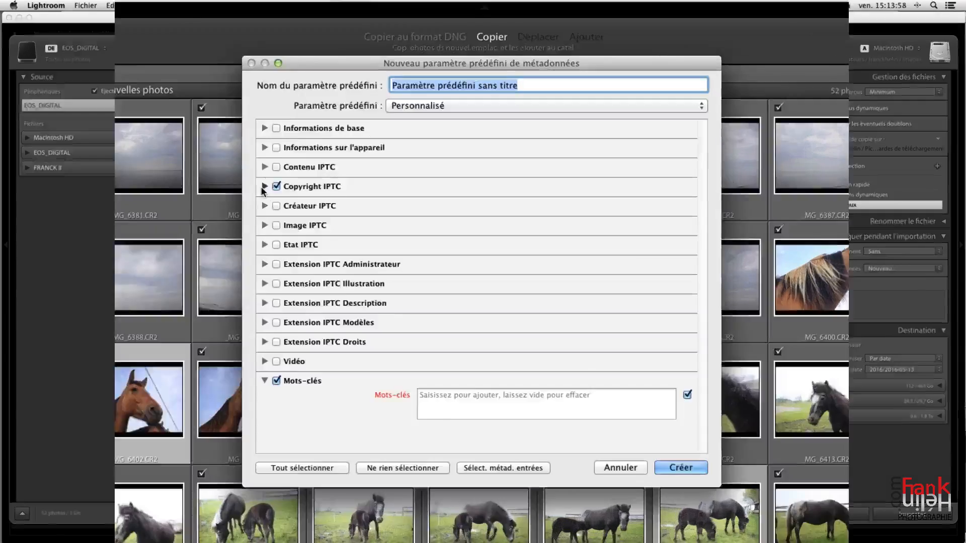
{"action": "left_click", "coordinate": [264, 187]}
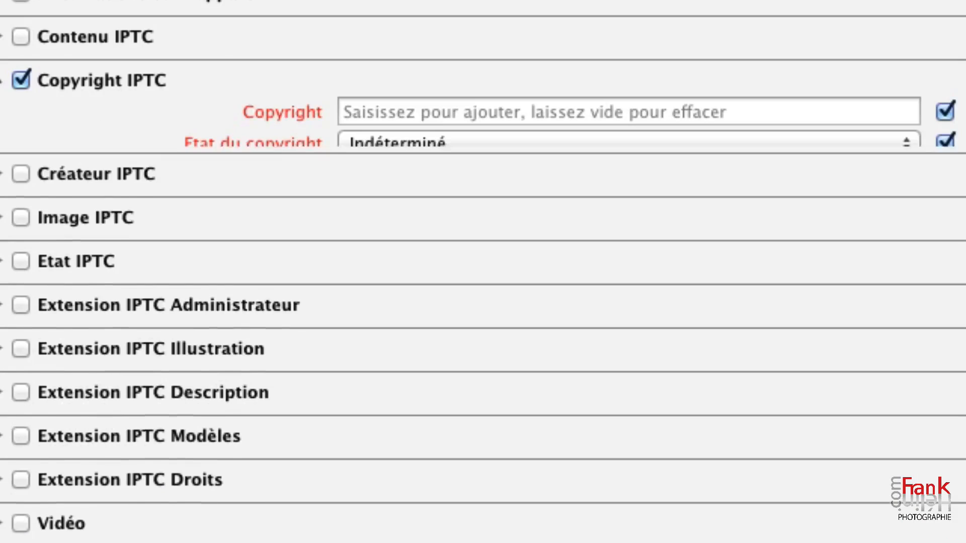
{"action": "left_click", "coordinate": [401, 113]}
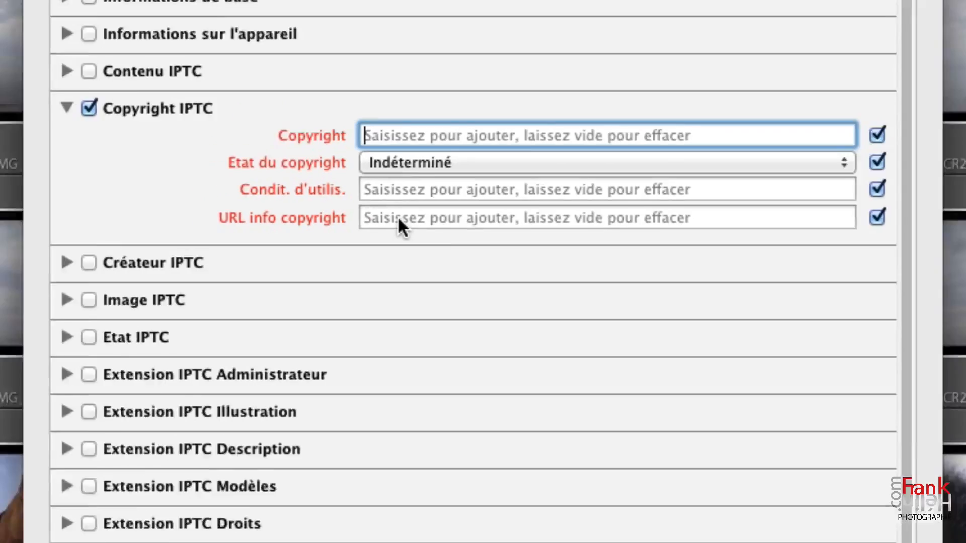
{"action": "left_click", "coordinate": [344, 208]}
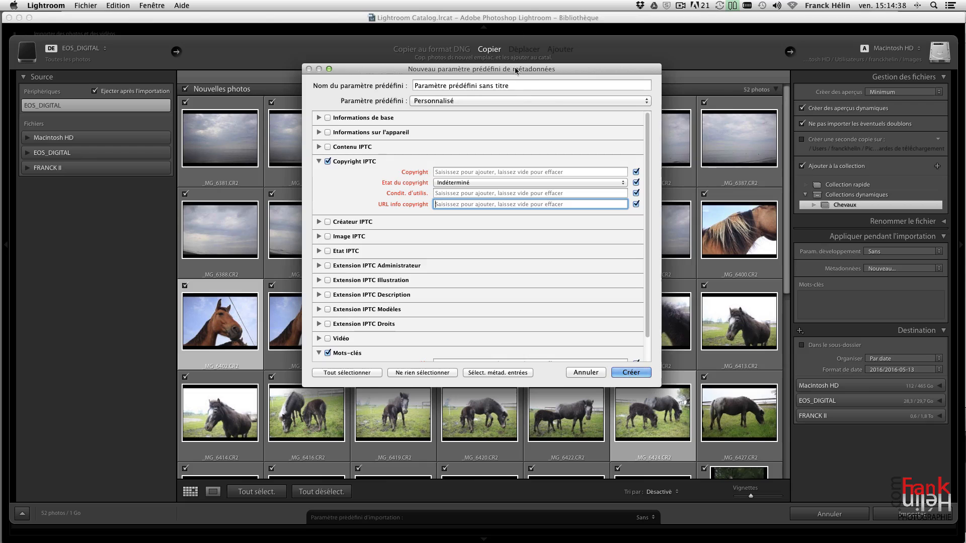
Name the metadata preset with the photographer's full name followed by 2 and create it
{"action": "triple_click", "coordinate": [528, 87]}
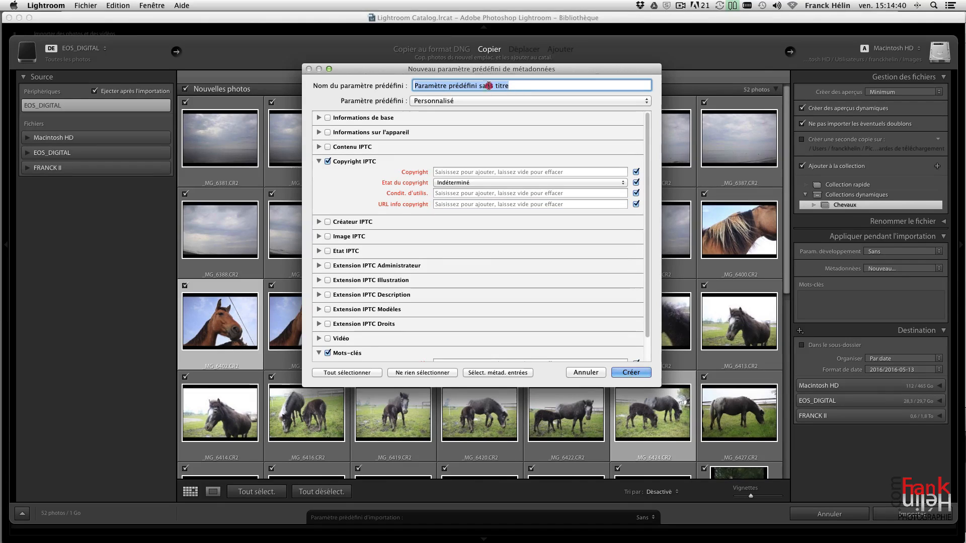
{"action": "type", "text": "Frank Héli"}
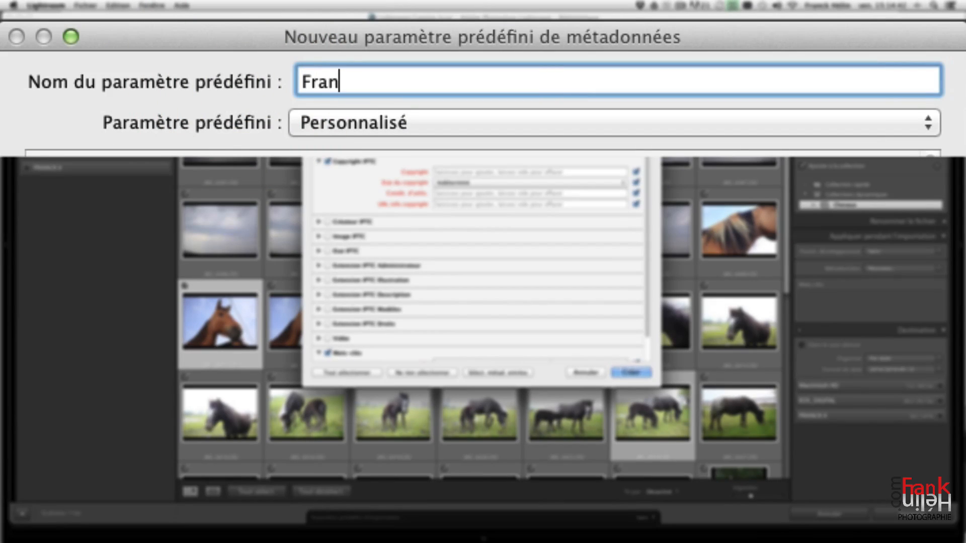
{"action": "type", "text": "n 2"}
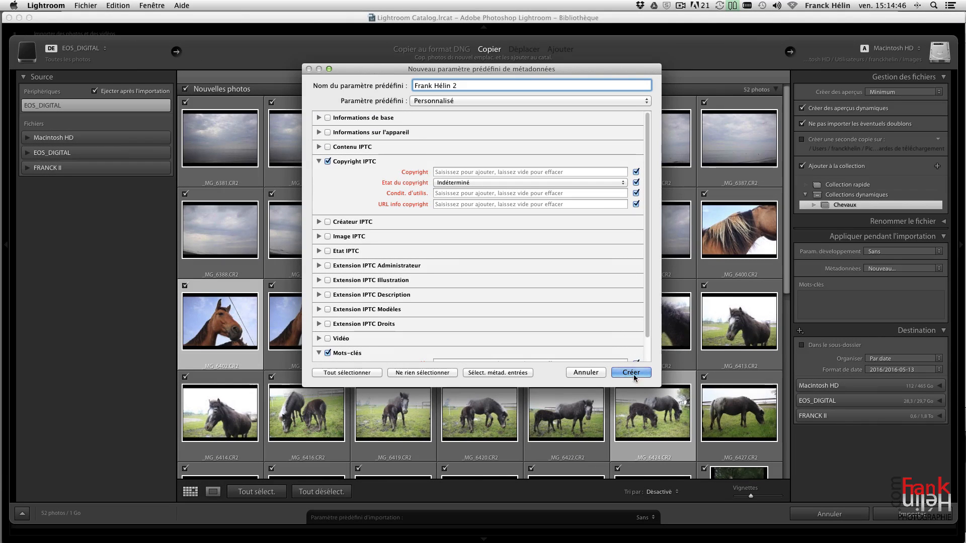
{"action": "left_click", "coordinate": [630, 372]}
Enter chevaux as the keyword to apply to the photos during import
{"action": "left_click", "coordinate": [814, 298]}
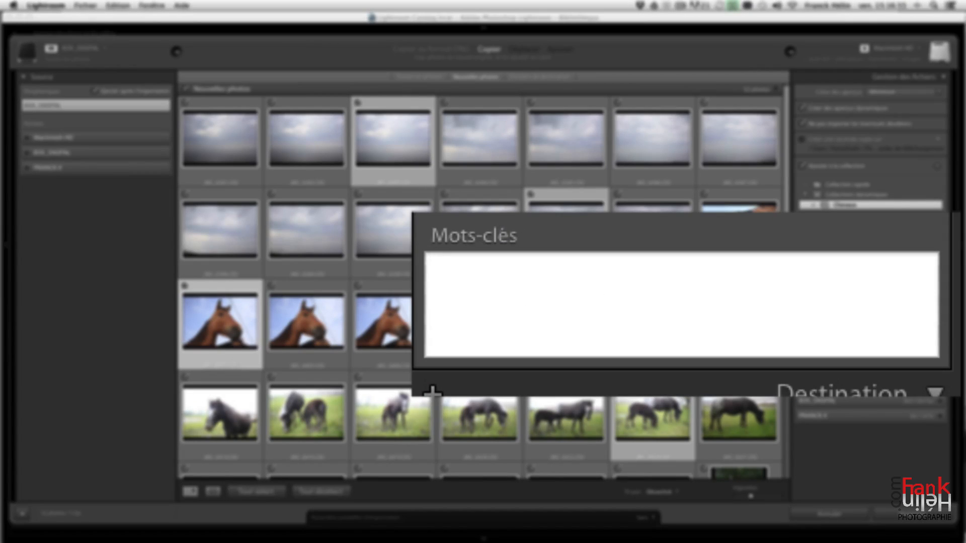
{"action": "type", "text": "chevaux"}
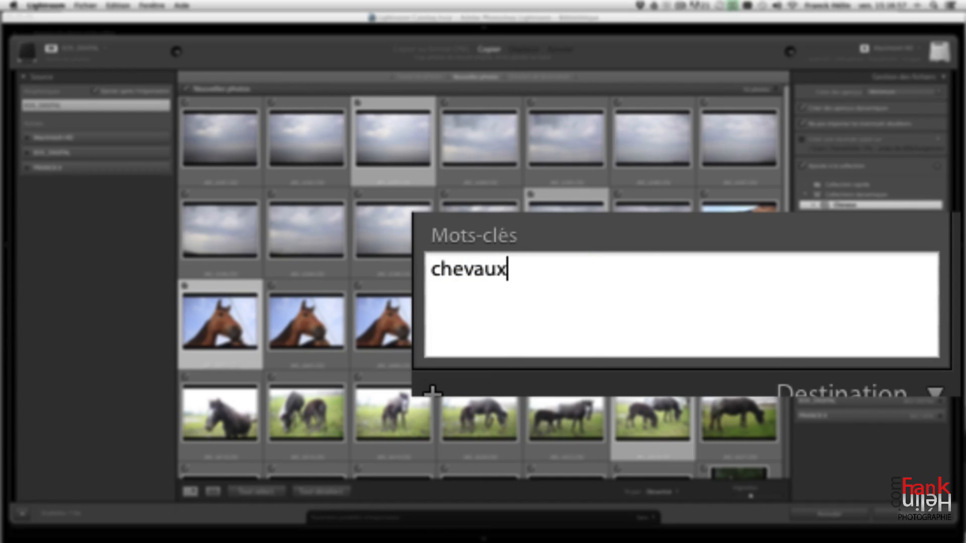
Add centre équestre l'Etrier as a second import keyword after chevaux
{"action": "type", "text": ","}
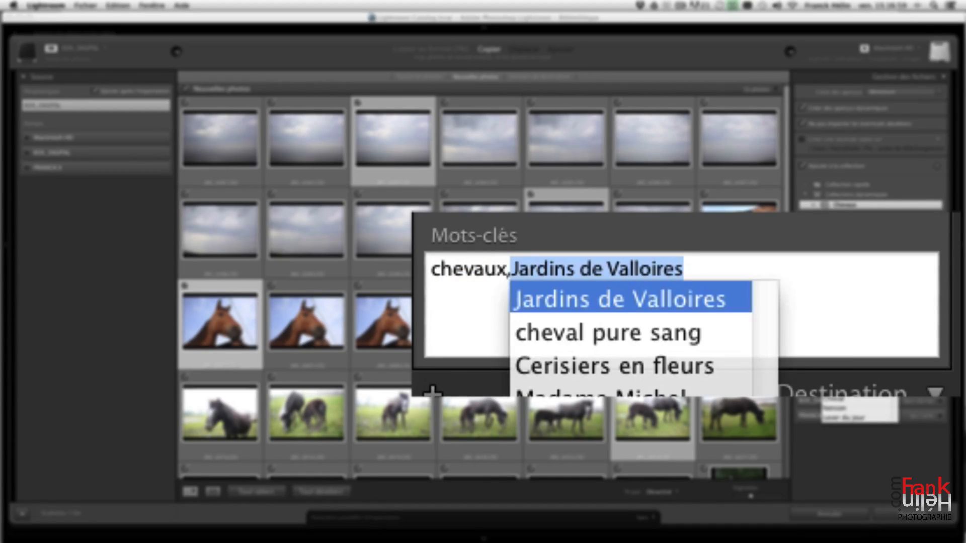
{"action": "type", "text": " c"}
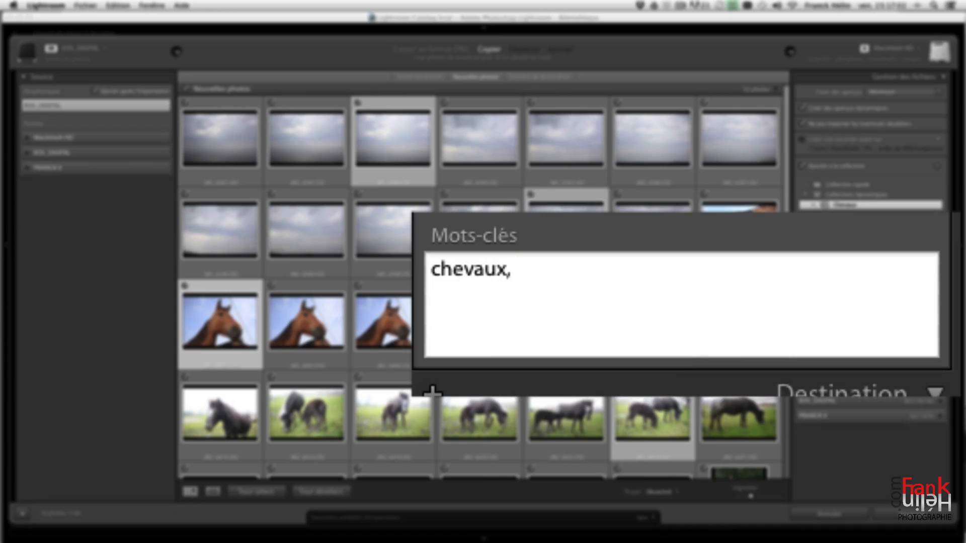
{"action": "type", "text": "entre éque"}
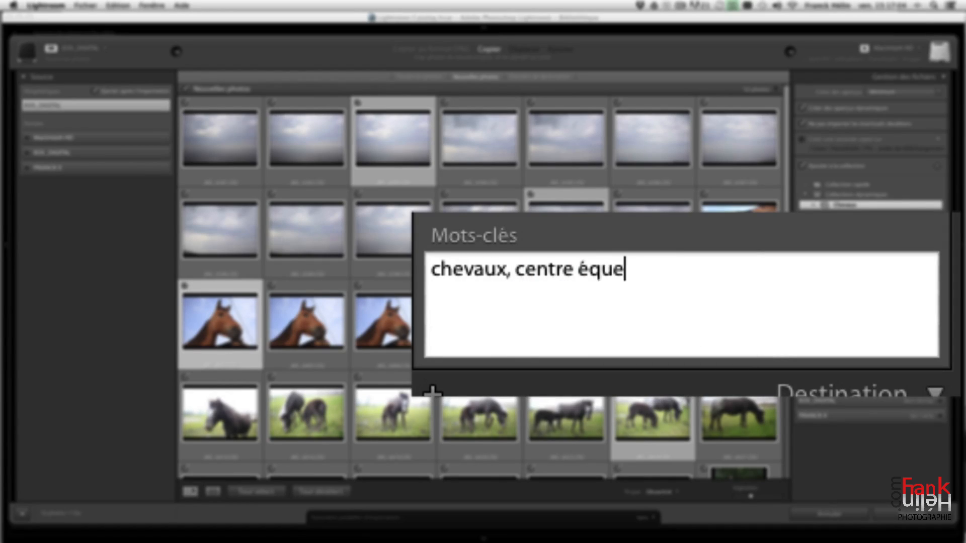
{"action": "type", "text": "stre l'étr"}
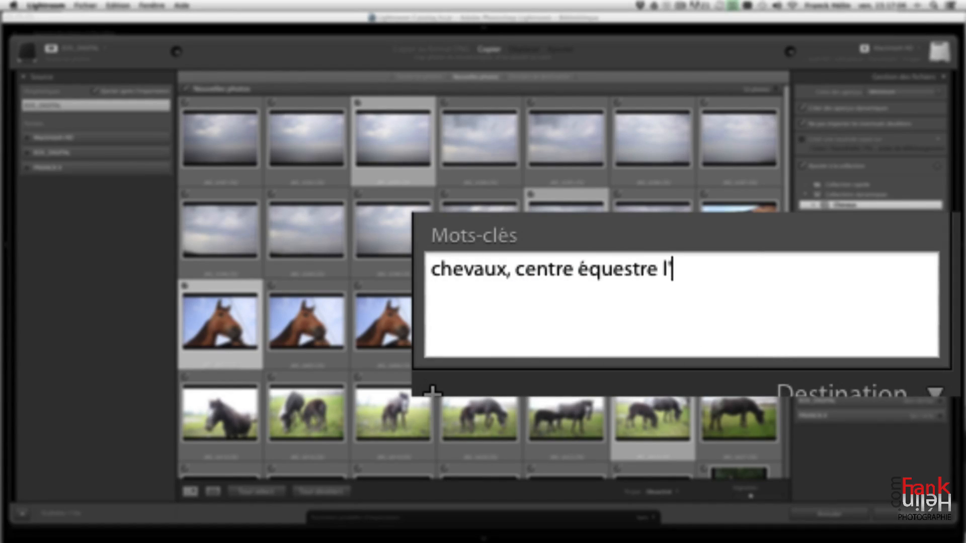
{"action": "type", "text": "ier"}
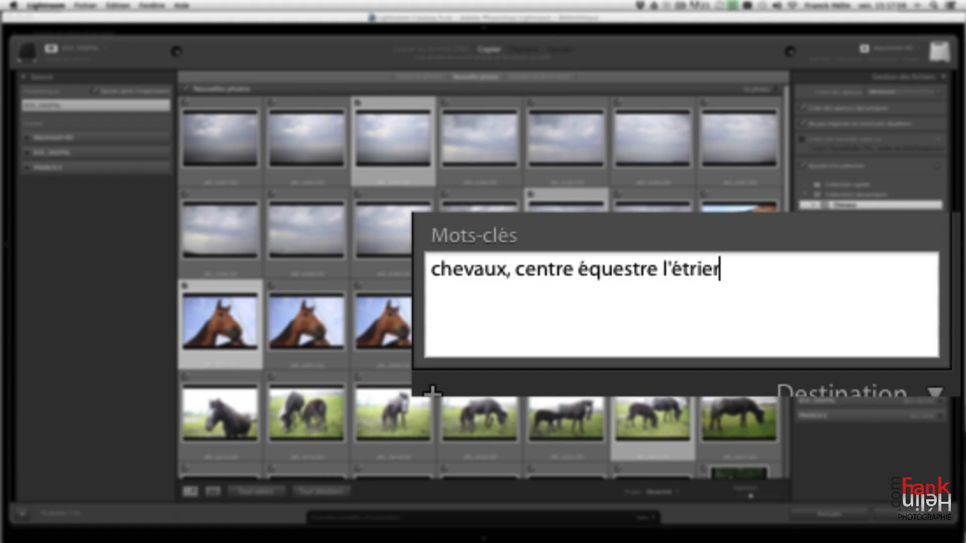
{"action": "key", "text": "BackSpace"}
{"action": "key", "text": "BackSpace"}
{"action": "key", "text": "BackSpace"}
{"action": "key", "text": "BackSpace"}
{"action": "key", "text": "BackSpace"}
{"action": "key", "text": "BackSpace"}
{"action": "type", "text": "Etrier"}
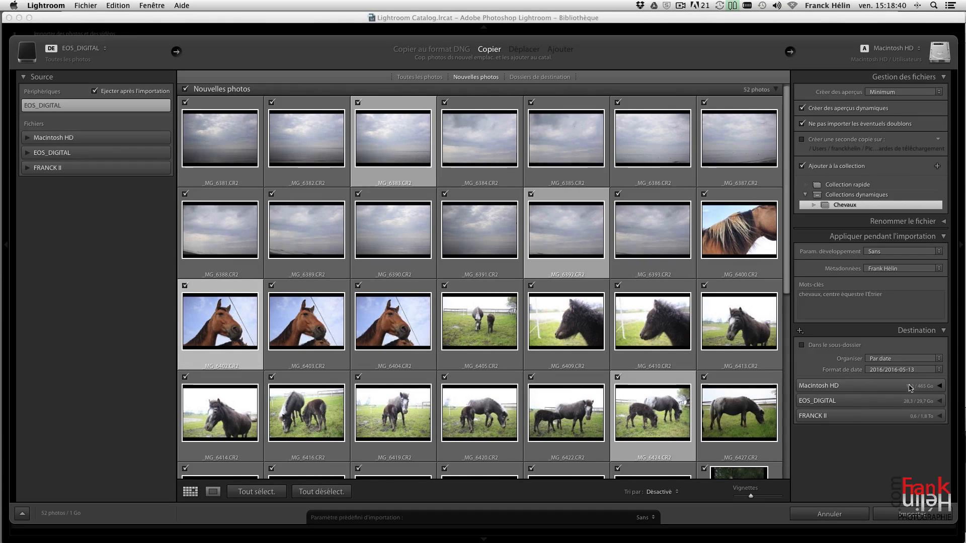
Choose the Photos folder on Macintosh HD as the destination and start the import
{"action": "left_click", "coordinate": [941, 385]}
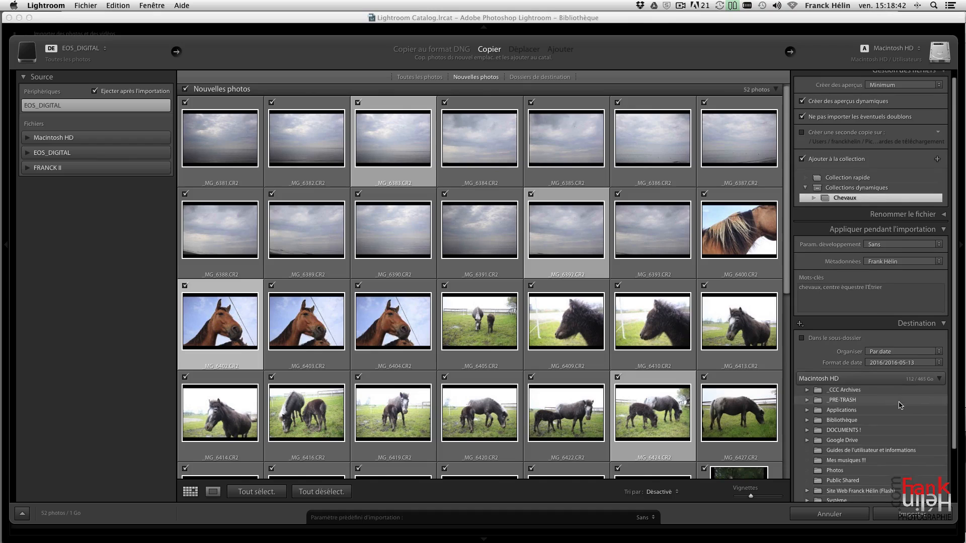
{"action": "left_click", "coordinate": [832, 469]}
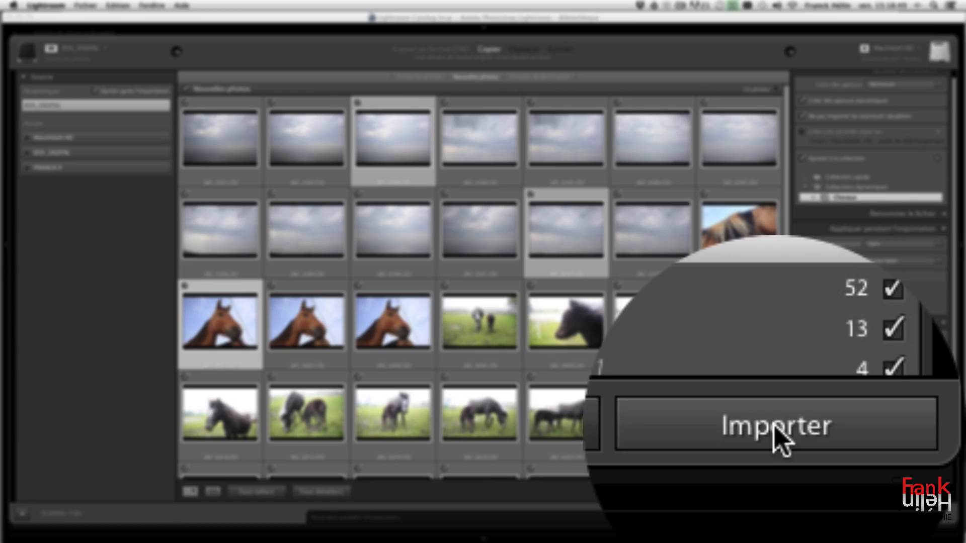
{"action": "left_click", "coordinate": [779, 439]}
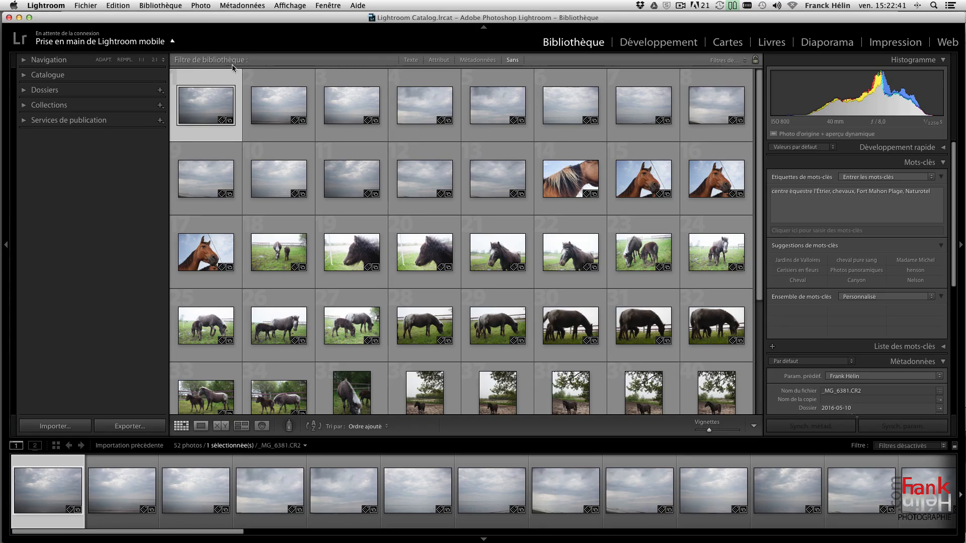
Display the Chevaux collection from the Collections dynamiques set
{"action": "left_click", "coordinate": [23, 107]}
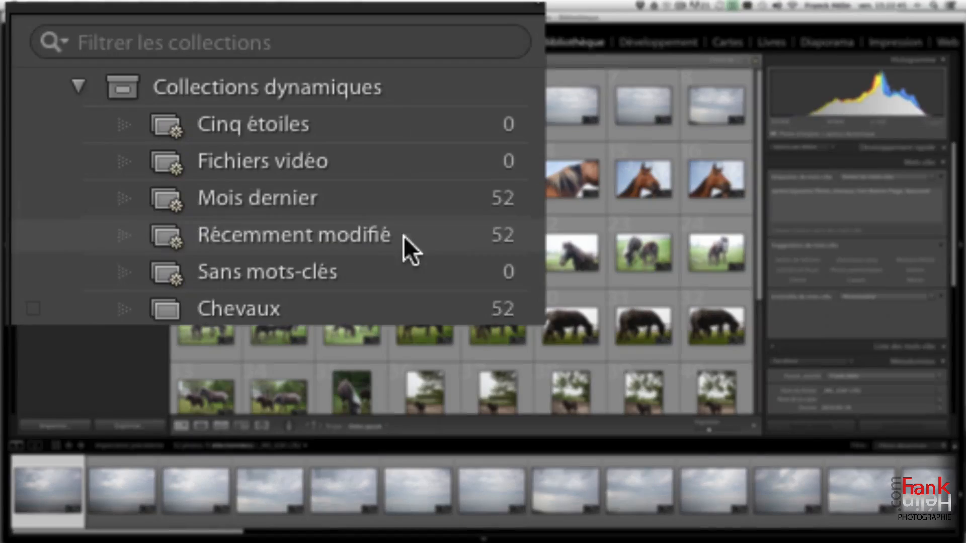
{"action": "left_click", "coordinate": [245, 305]}
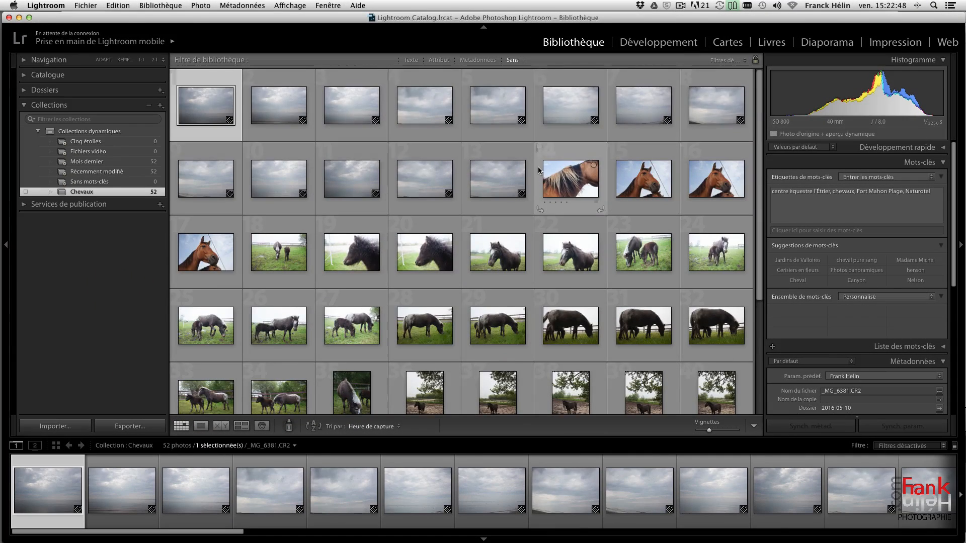
{"action": "scroll", "coordinate": [461, 242], "scroll_direction": "down", "scroll_amount": 5}
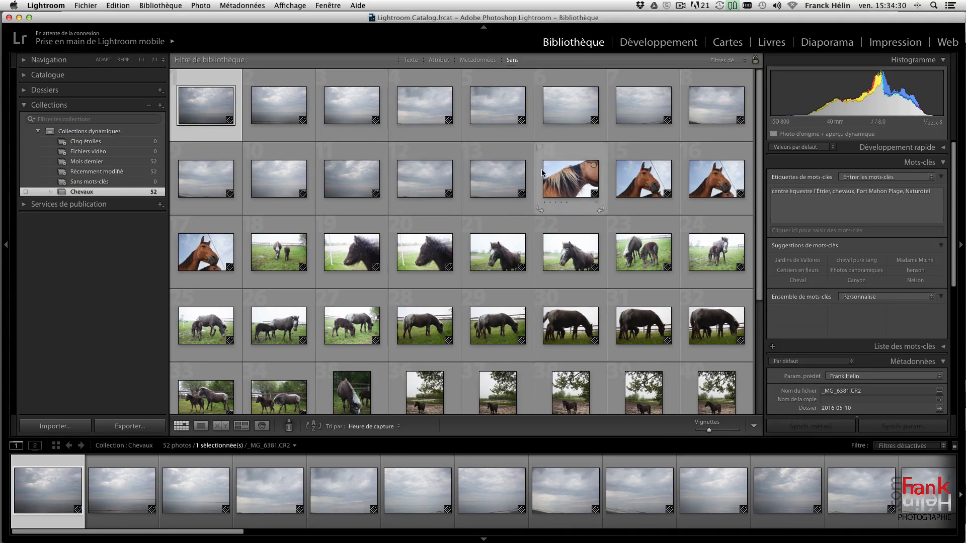
Select the first cloudy sky photo, the brown horse mane close-up and photo 26 of the black horses, and open their export settings
{"action": "left_click", "coordinate": [211, 106]}
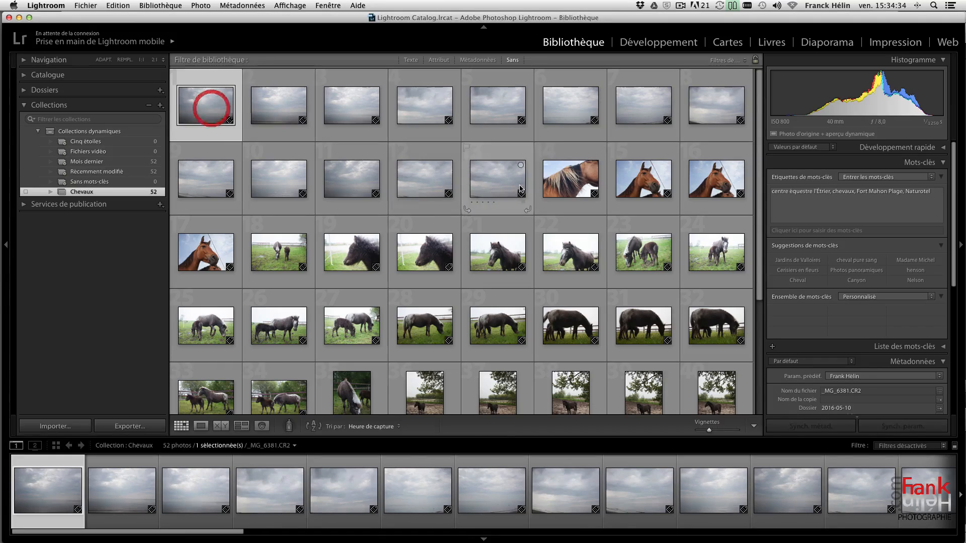
{"action": "left_click", "coordinate": [570, 185], "text": "super"}
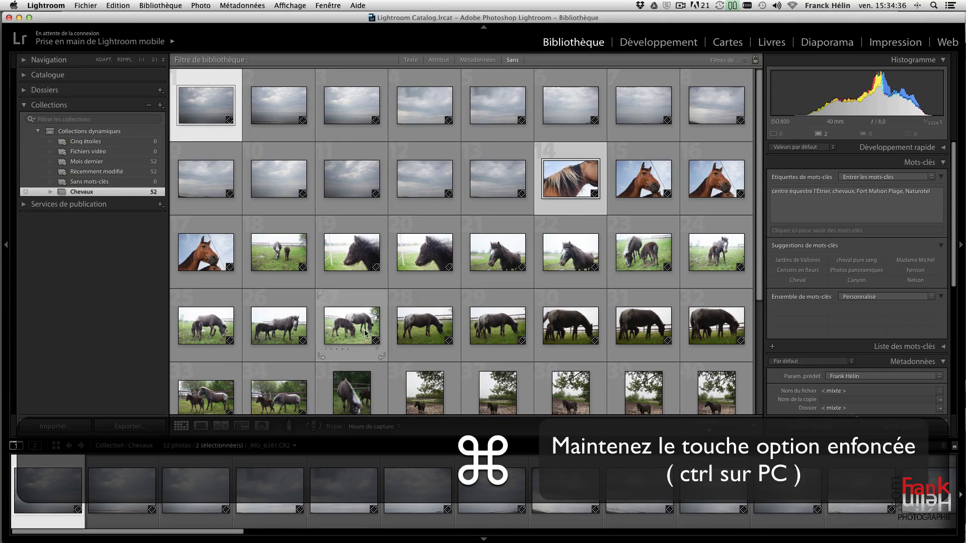
{"action": "left_click", "coordinate": [284, 327], "text": "super"}
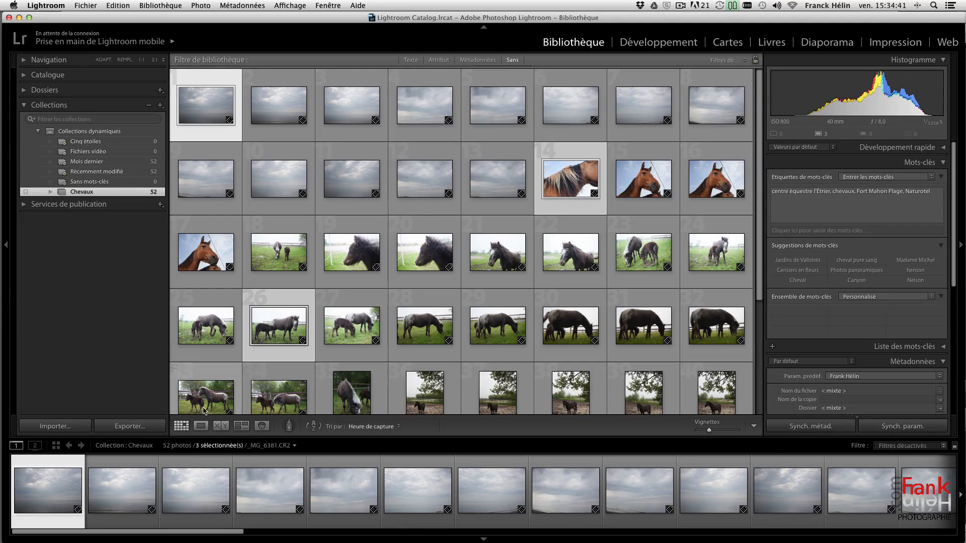
{"action": "left_click", "coordinate": [151, 429]}
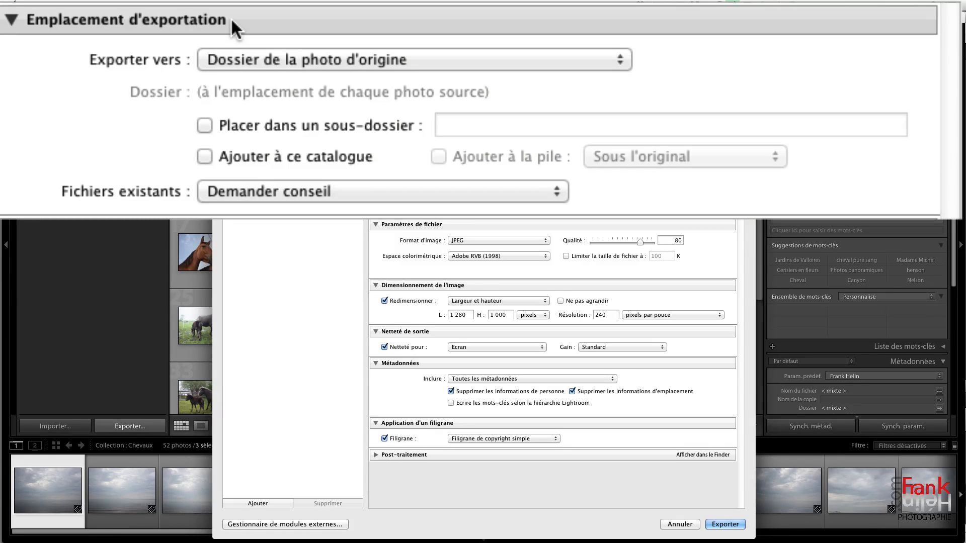
Set the export location to a specific folder and choose the Photos folder
{"action": "left_click", "coordinate": [277, 57]}
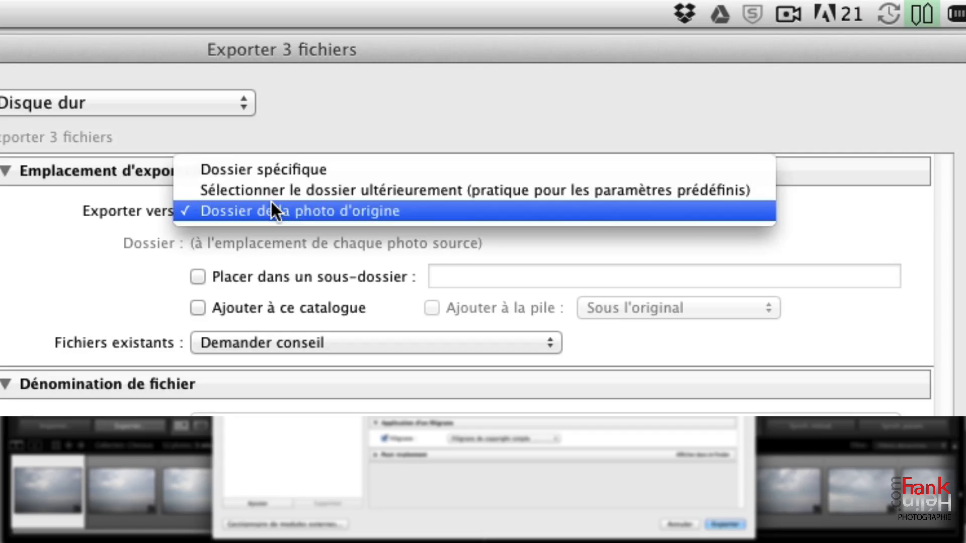
{"action": "left_click", "coordinate": [262, 168]}
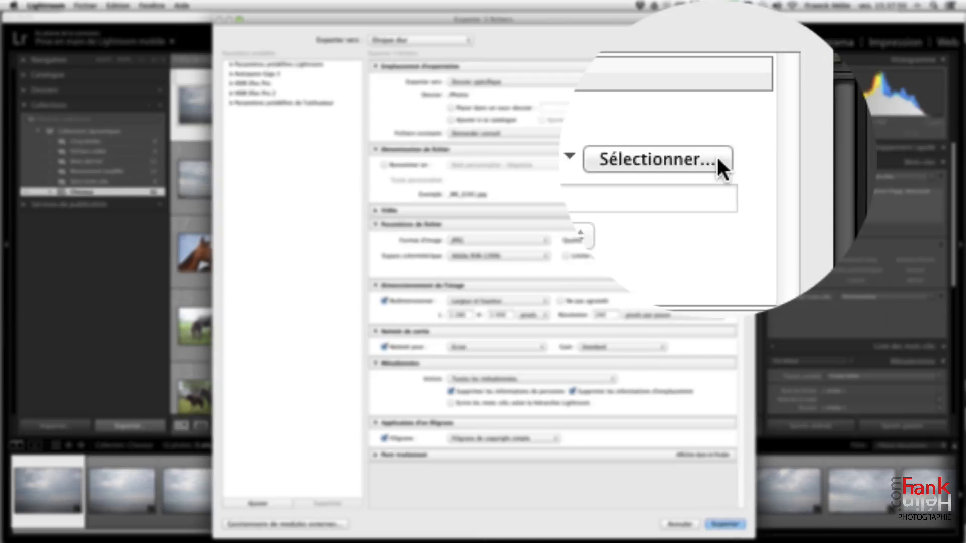
{"action": "left_click", "coordinate": [716, 94]}
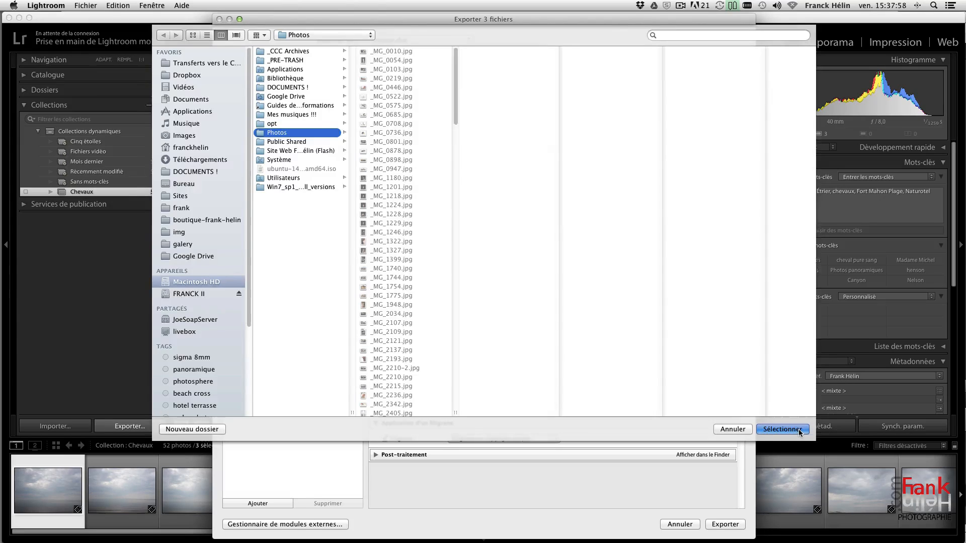
{"action": "left_click", "coordinate": [798, 431]}
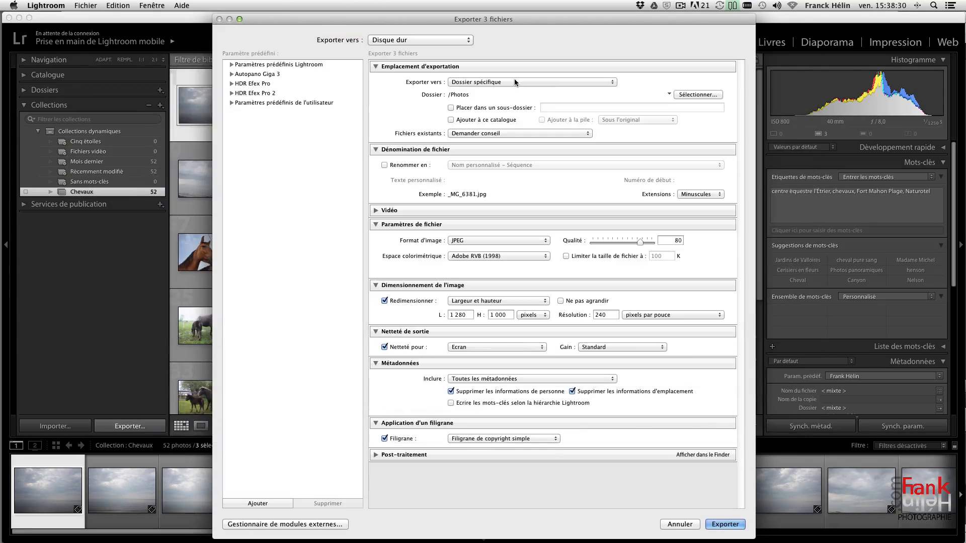
Export to the original photo's folder and rename the files with Nom personnalisé – Séquence using the custom text chevaux
{"action": "left_click", "coordinate": [514, 82]}
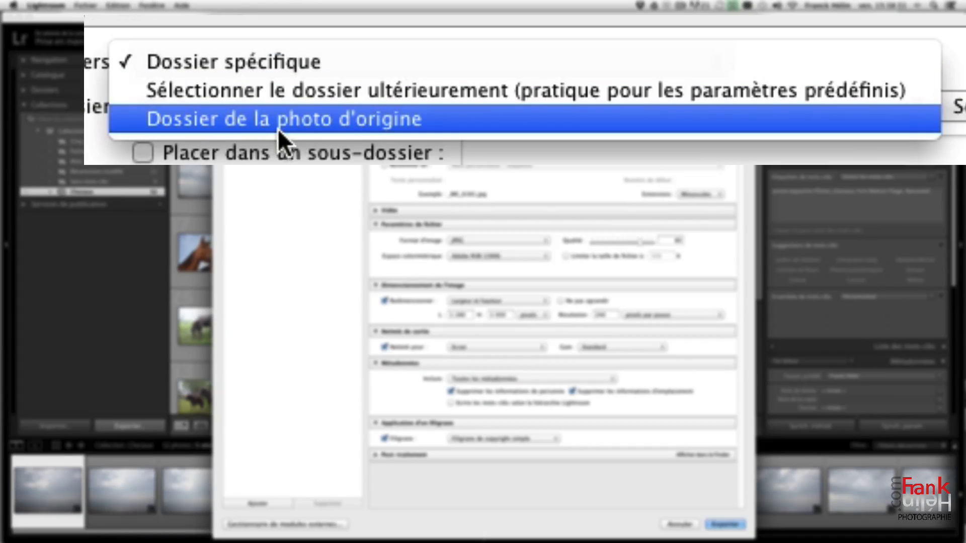
{"action": "left_click", "coordinate": [489, 103]}
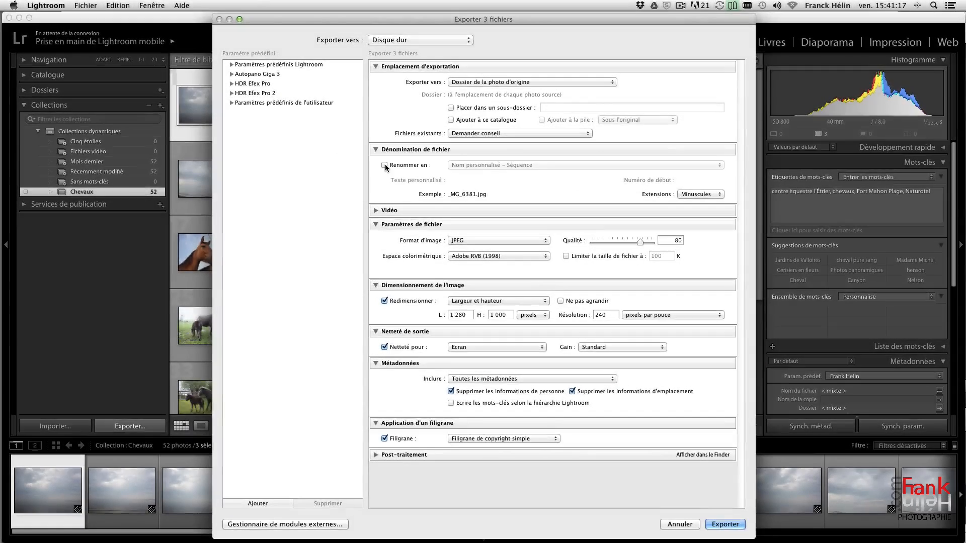
{"action": "left_click", "coordinate": [385, 163]}
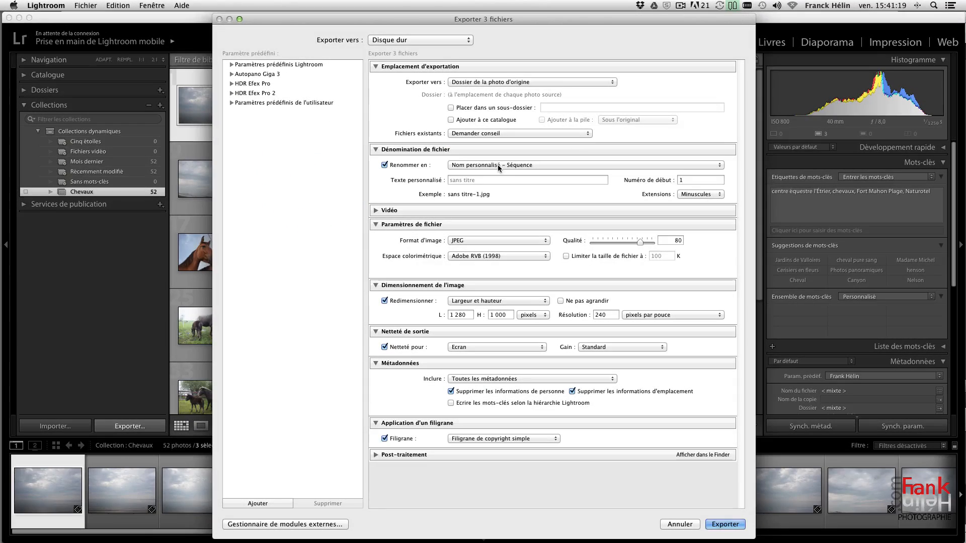
{"action": "left_click", "coordinate": [507, 165]}
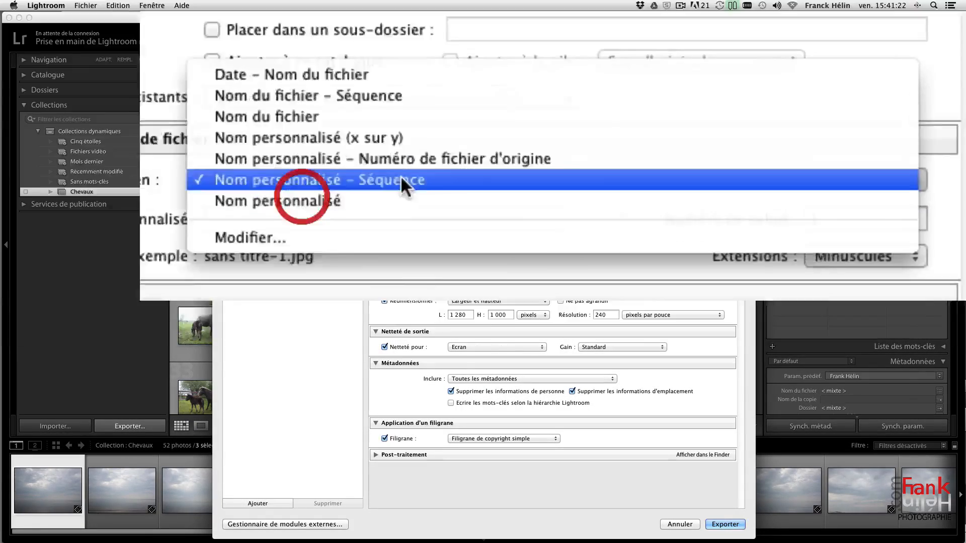
{"action": "left_click", "coordinate": [517, 167]}
{"action": "left_click", "coordinate": [498, 180]}
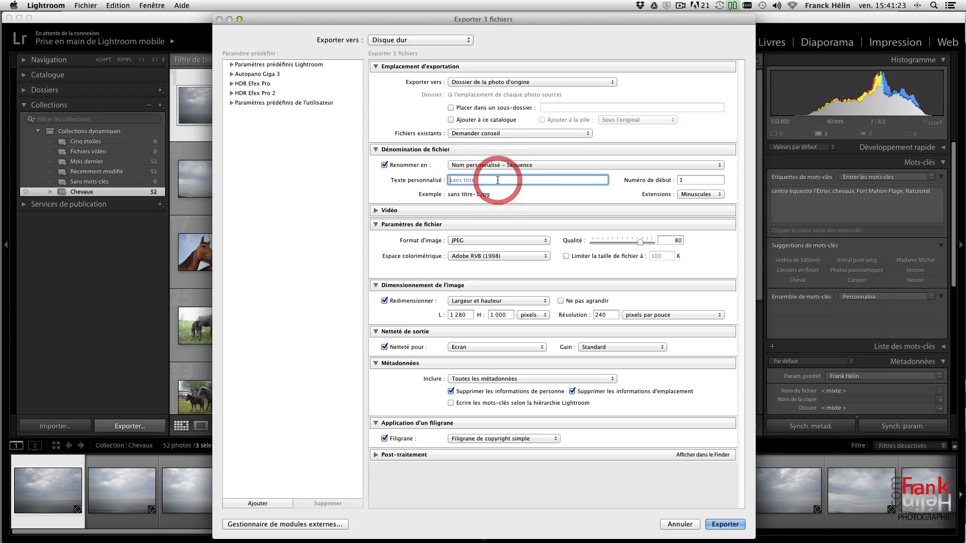
{"action": "type", "text": "chevaux"}
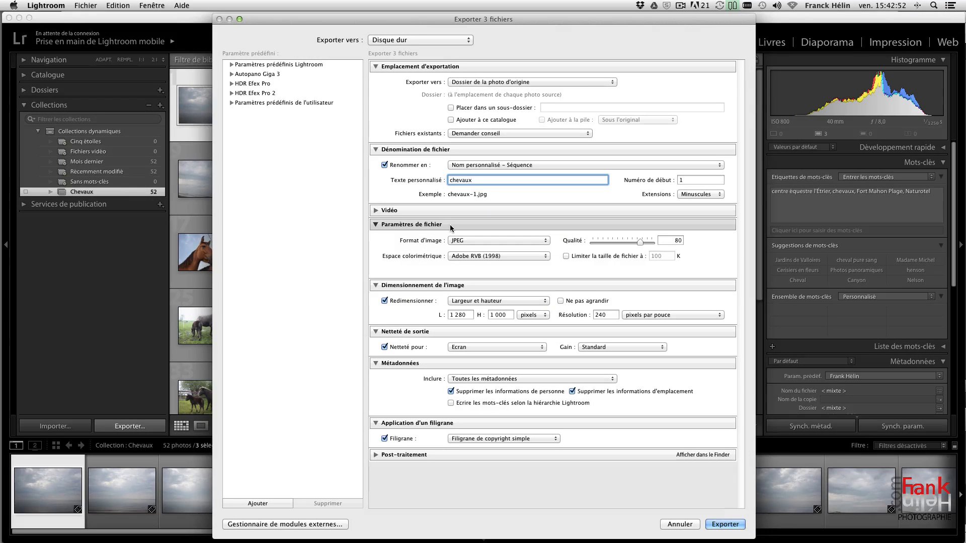
Try the PSD, TIFF and DNG image formats in the export file settings
{"action": "left_click", "coordinate": [473, 241]}
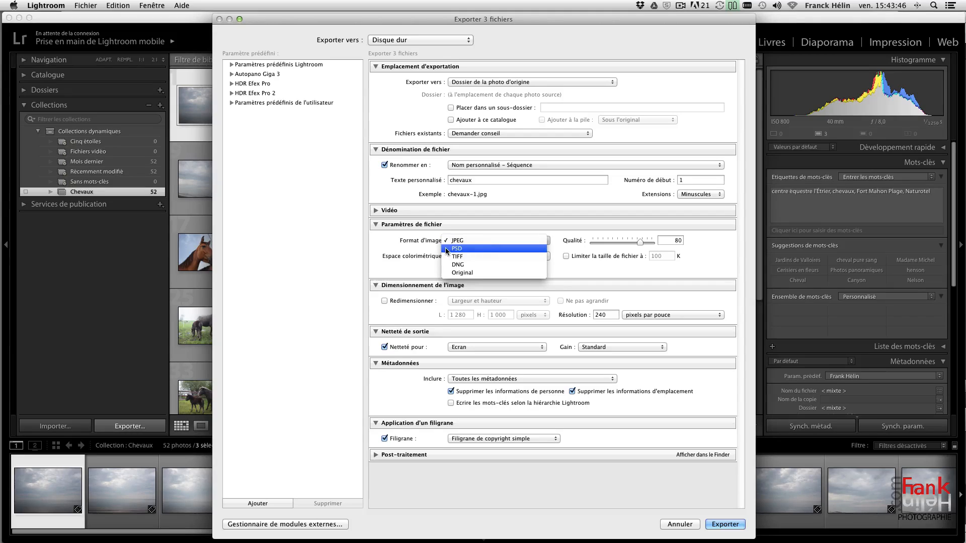
{"action": "left_click", "coordinate": [219, 253]}
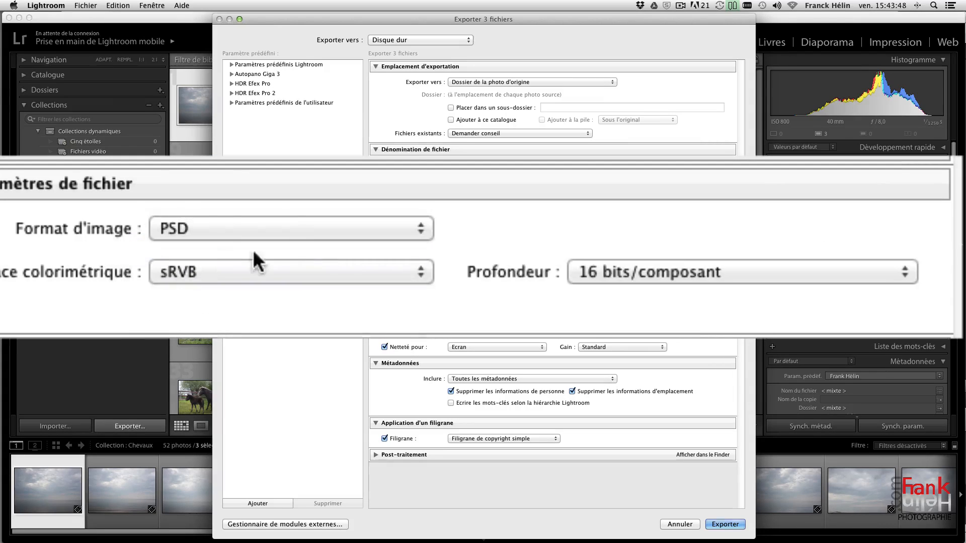
{"action": "left_click", "coordinate": [212, 221]}
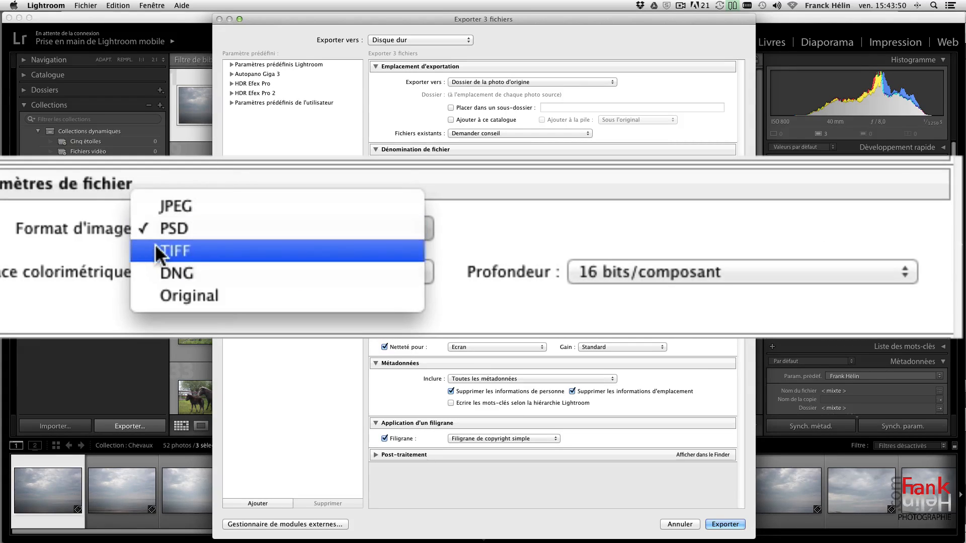
{"action": "left_click", "coordinate": [180, 248]}
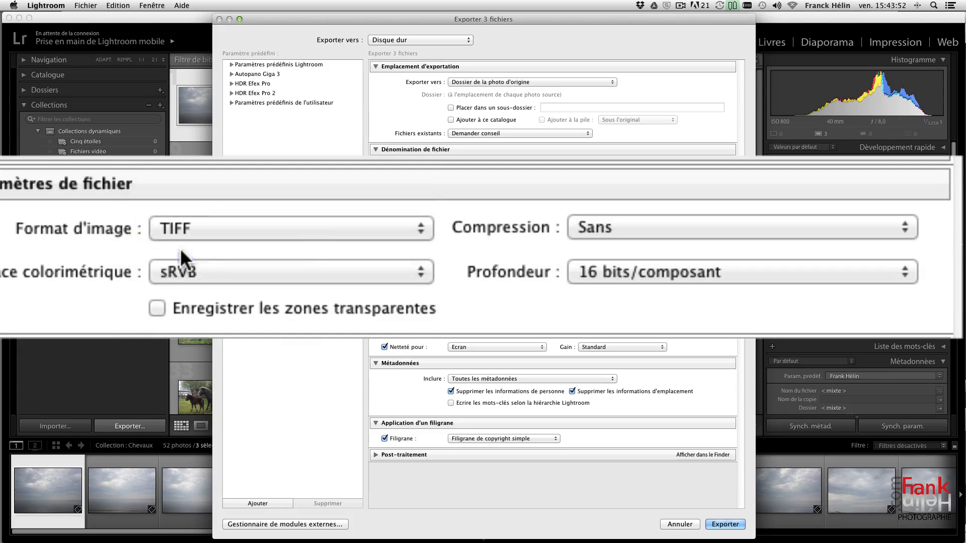
{"action": "left_click", "coordinate": [324, 231]}
{"action": "left_click", "coordinate": [241, 251]}
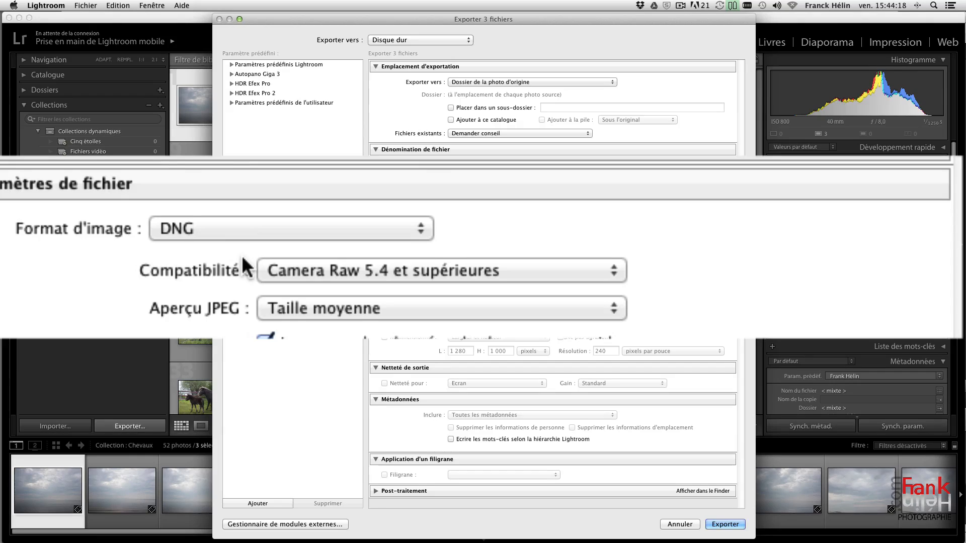
Set the export image format to JPEG and the quality to 60
{"action": "left_click", "coordinate": [241, 228]}
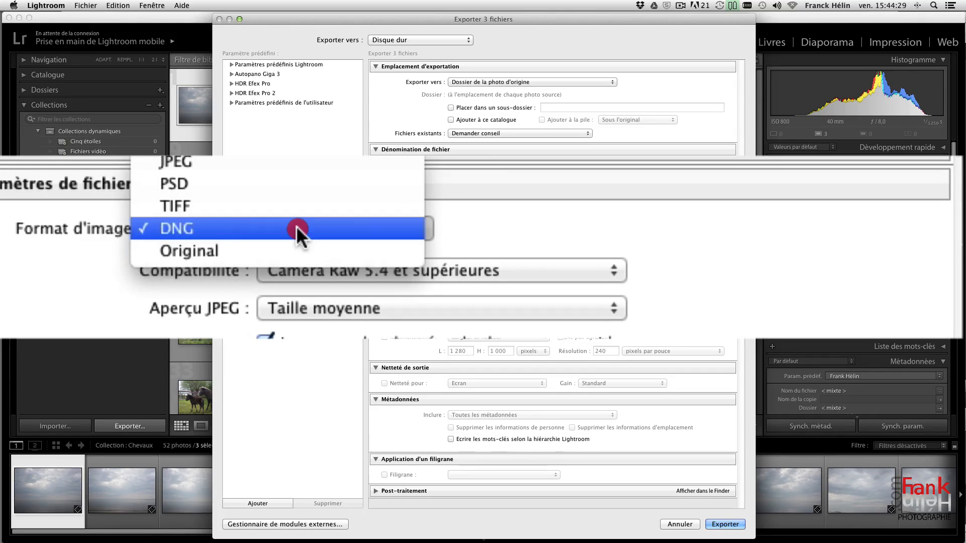
{"action": "mouse_move", "coordinate": [297, 226]}
{"action": "left_mouse_down"}
{"action": "mouse_move", "coordinate": [261, 226]}
{"action": "mouse_move", "coordinate": [194, 199]}
{"action": "mouse_move", "coordinate": [173, 159]}
{"action": "left_mouse_up"}
{"action": "left_click_drag", "start_coordinate": [173, 158], "coordinate": [173, 159]}
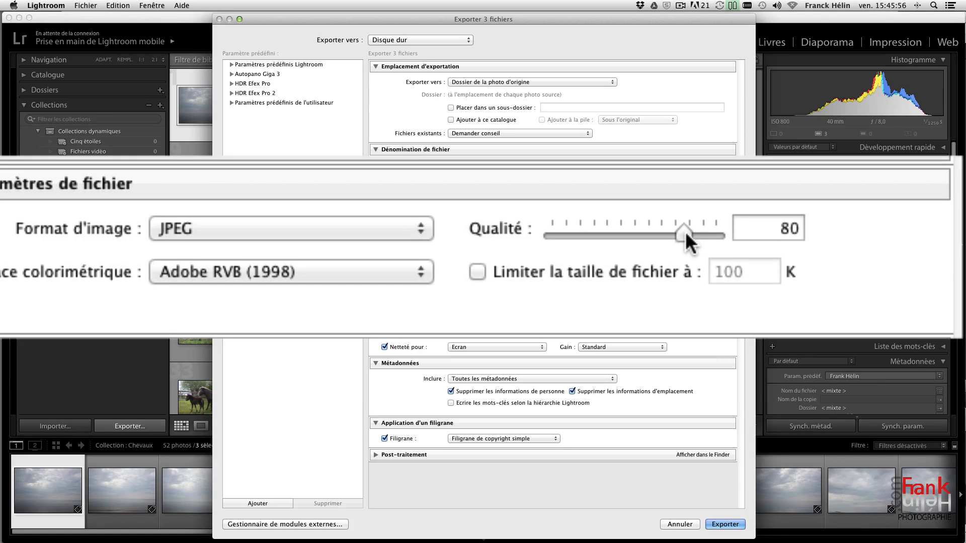
{"action": "left_click_drag", "start_coordinate": [682, 231], "coordinate": [538, 233]}
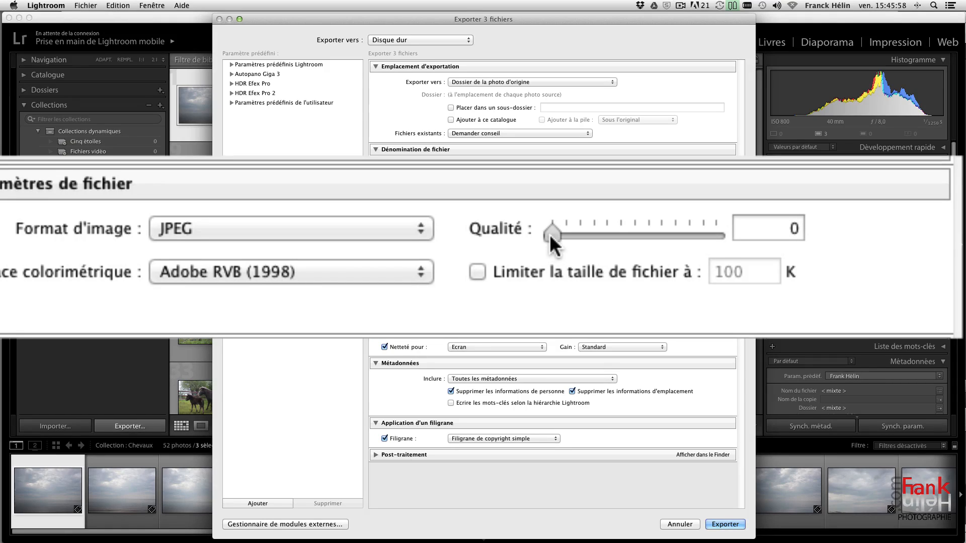
{"action": "left_click_drag", "start_coordinate": [549, 234], "coordinate": [744, 233]}
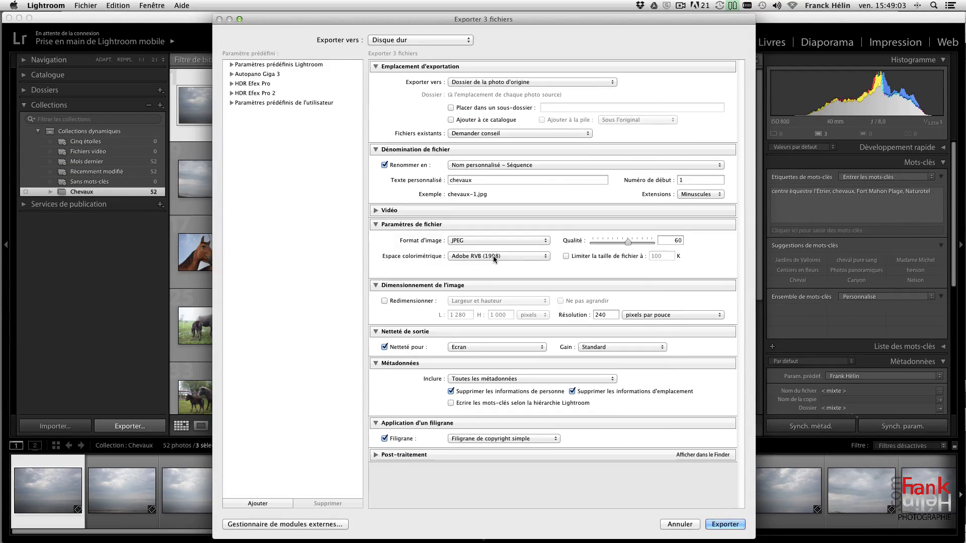
Try the sRVB colour space for the exported files and return it to Adobe RVB (1998)
{"action": "left_click", "coordinate": [492, 256]}
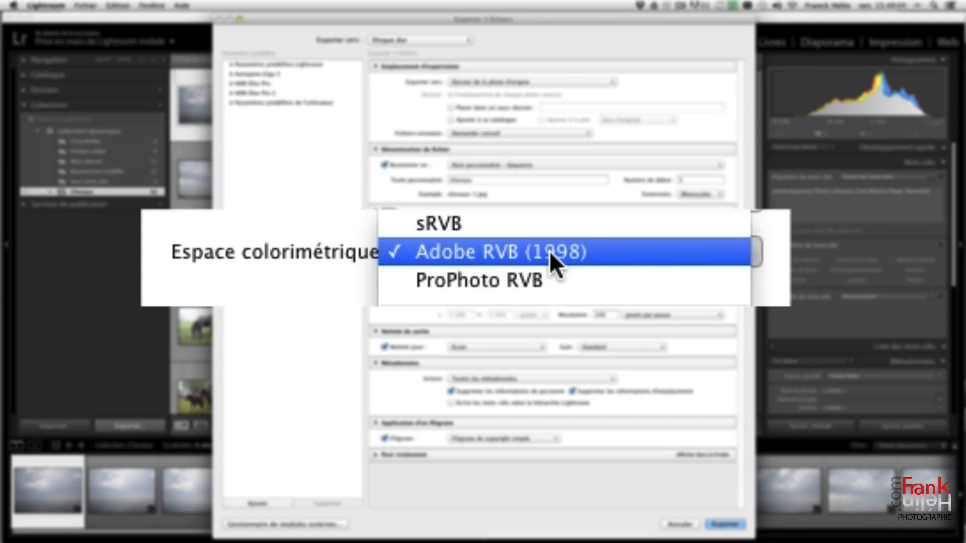
{"action": "left_click", "coordinate": [492, 224]}
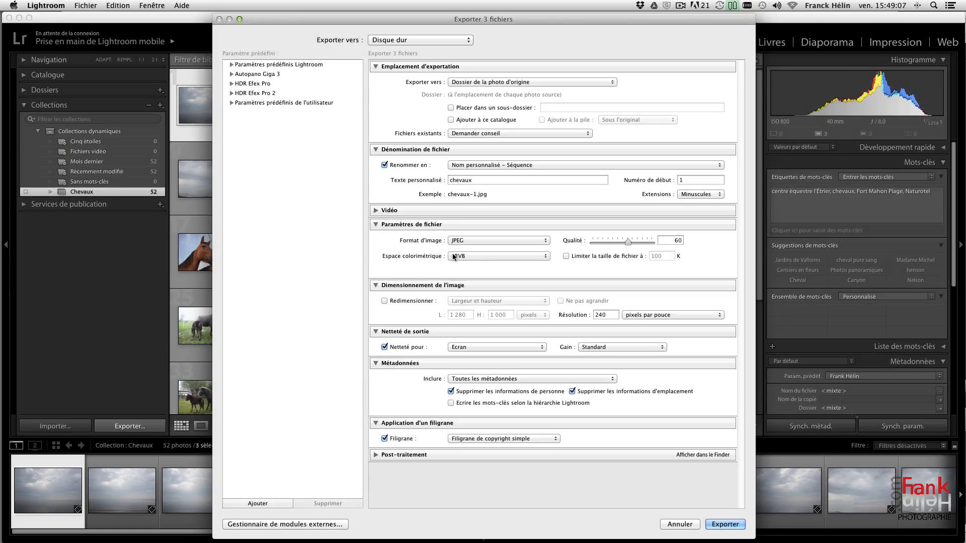
{"action": "left_click", "coordinate": [454, 257]}
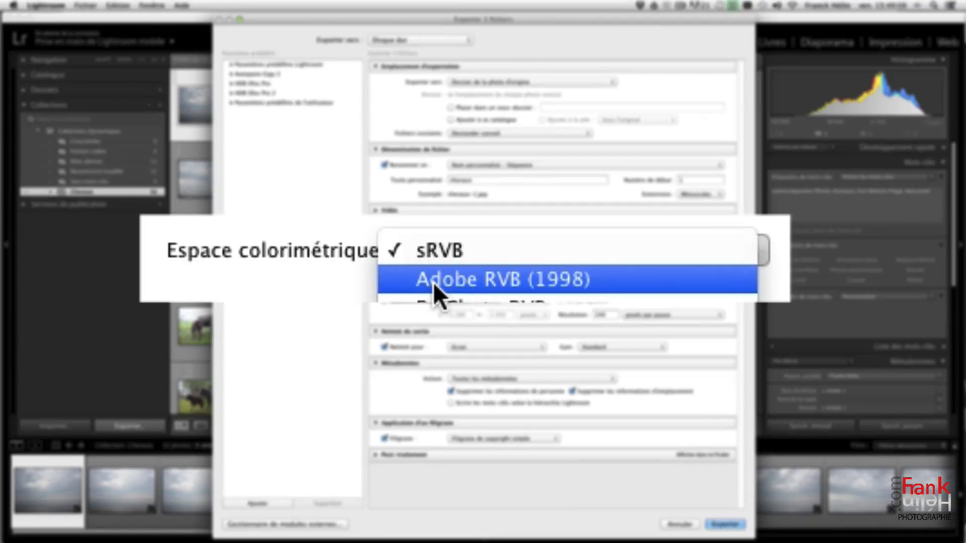
{"action": "left_click", "coordinate": [468, 265]}
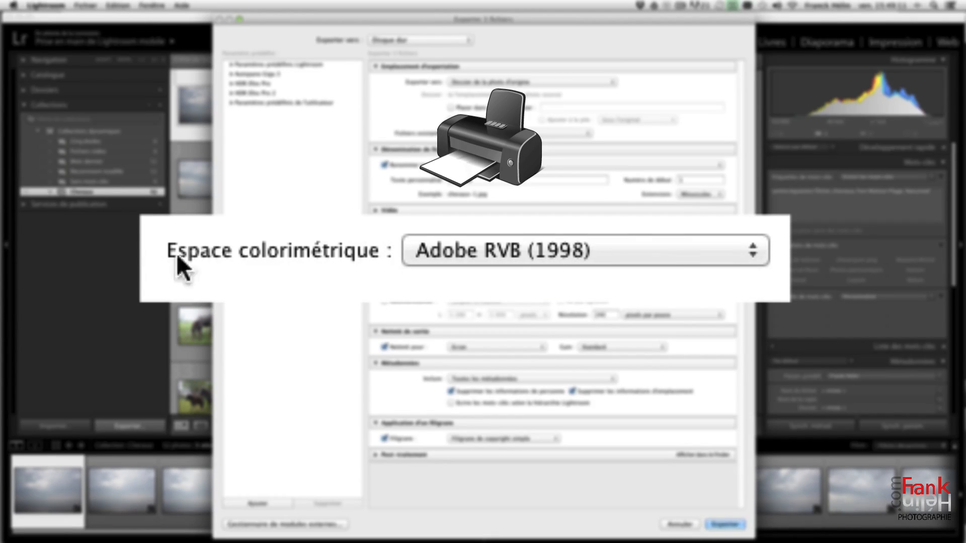
{"action": "left_click", "coordinate": [629, 254]}
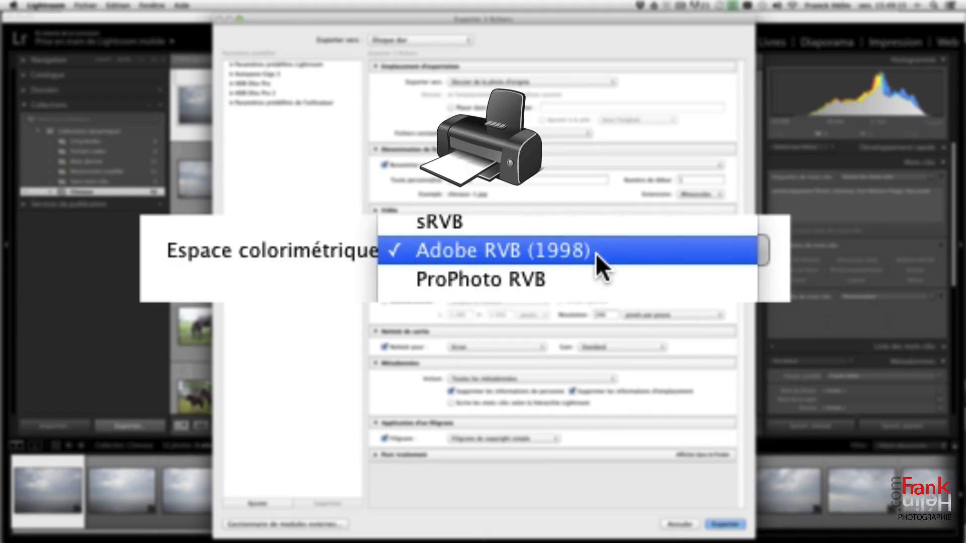
{"action": "key", "text": "Escape"}
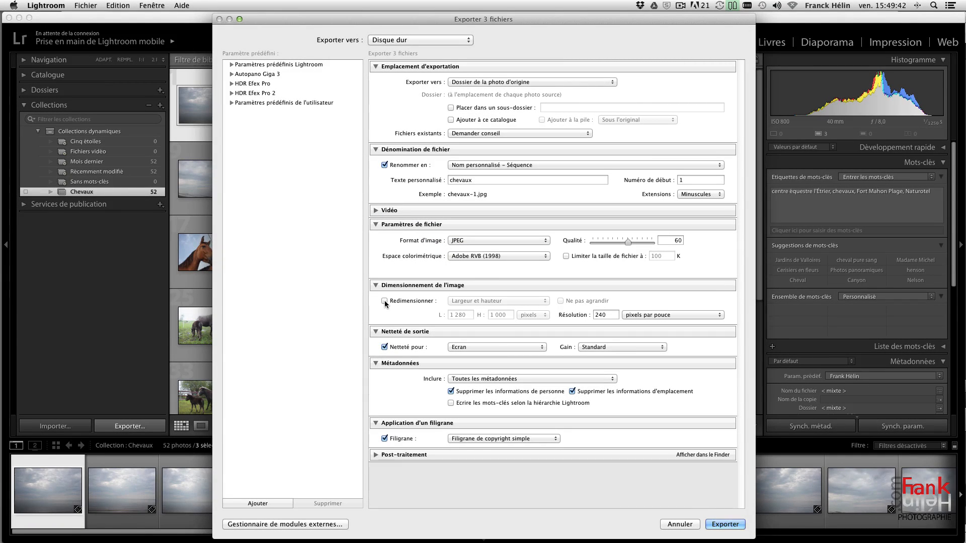
Enable resizing of the exported images by Largeur et hauteur with a width of 1280 pixels
{"action": "left_click", "coordinate": [36, 296]}
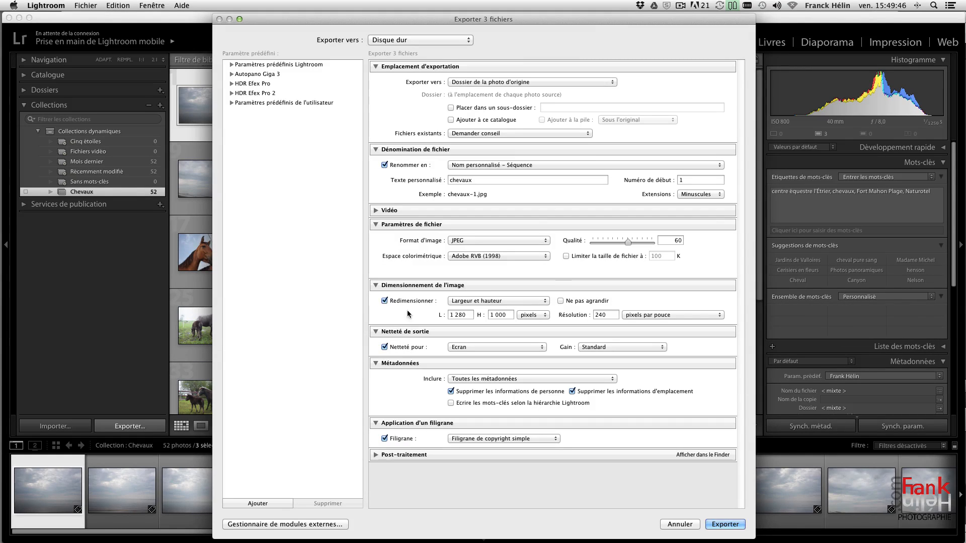
{"action": "left_click_drag", "start_coordinate": [467, 314], "coordinate": [445, 315]}
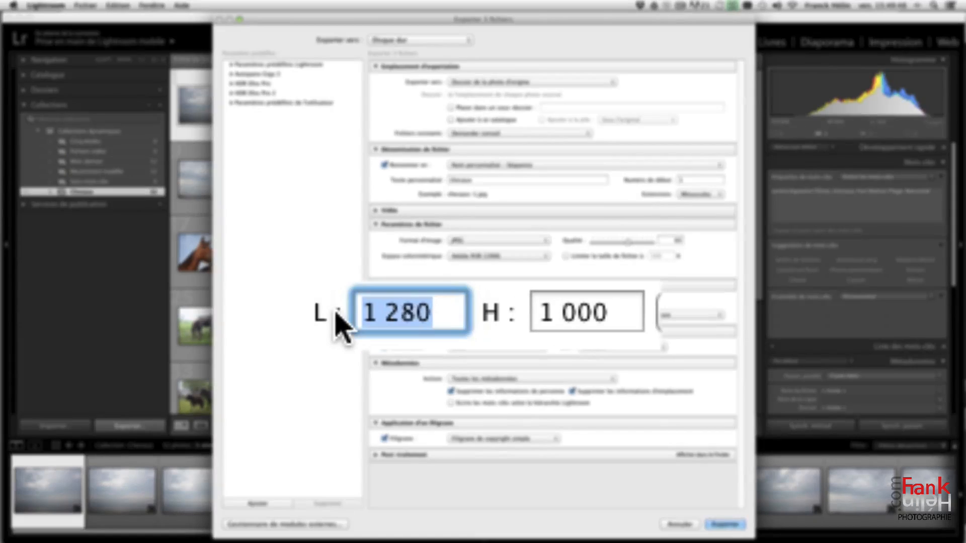
{"action": "type", "text": "1280"}
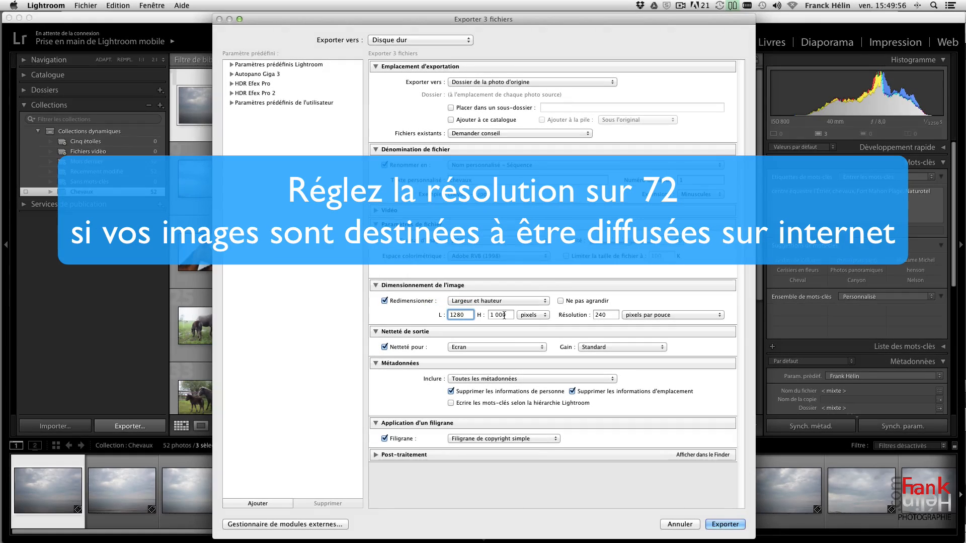
Try export resolutions of 72 and 240 pixels par pouce and settle on 72
{"action": "left_click_drag", "start_coordinate": [608, 315], "coordinate": [594, 314]}
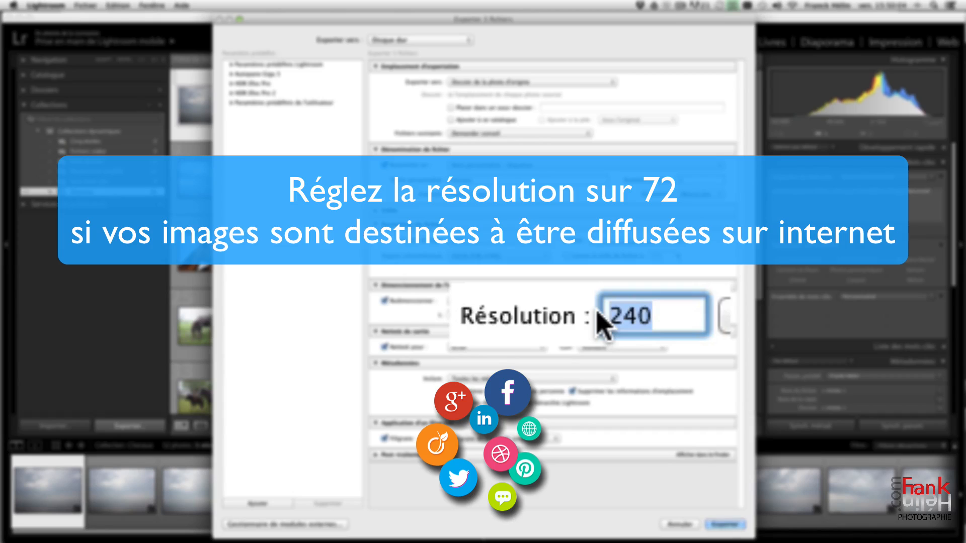
{"action": "type", "text": "72"}
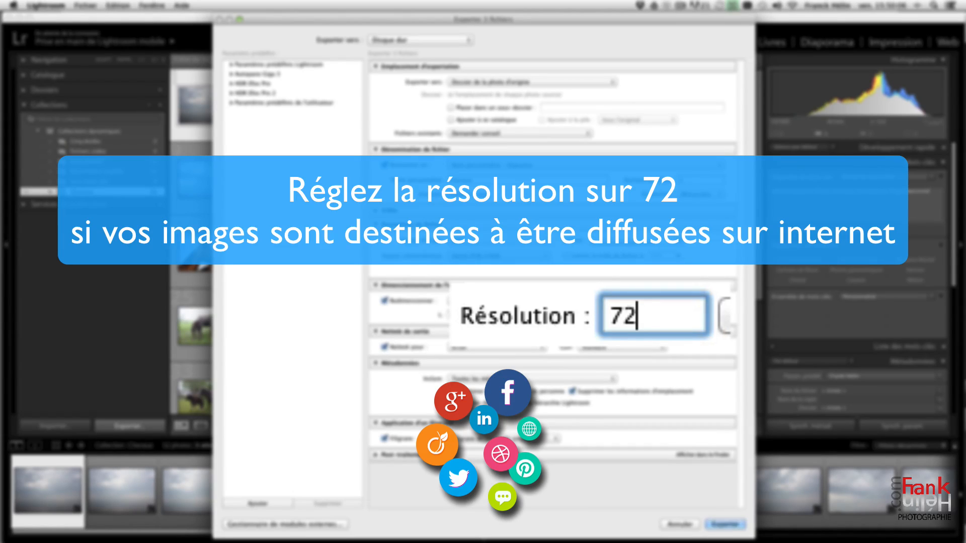
{"action": "key", "text": "BackSpace"}
{"action": "key", "text": "BackSpace"}
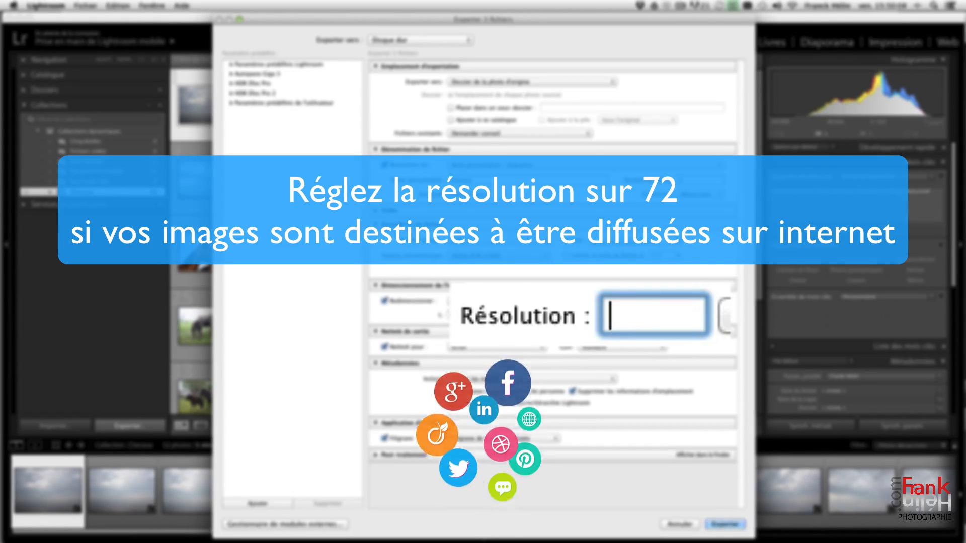
{"action": "type", "text": "240"}
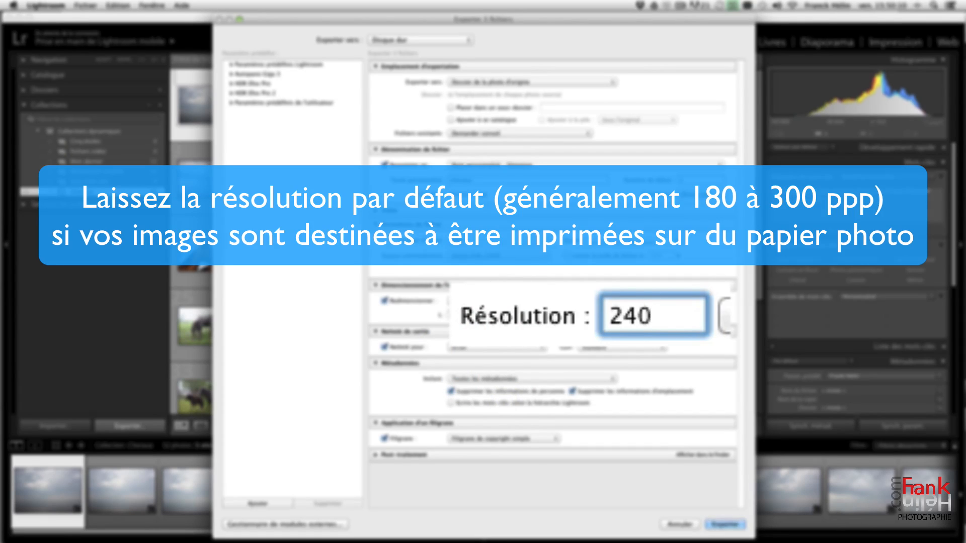
{"action": "key", "text": "Tab"}
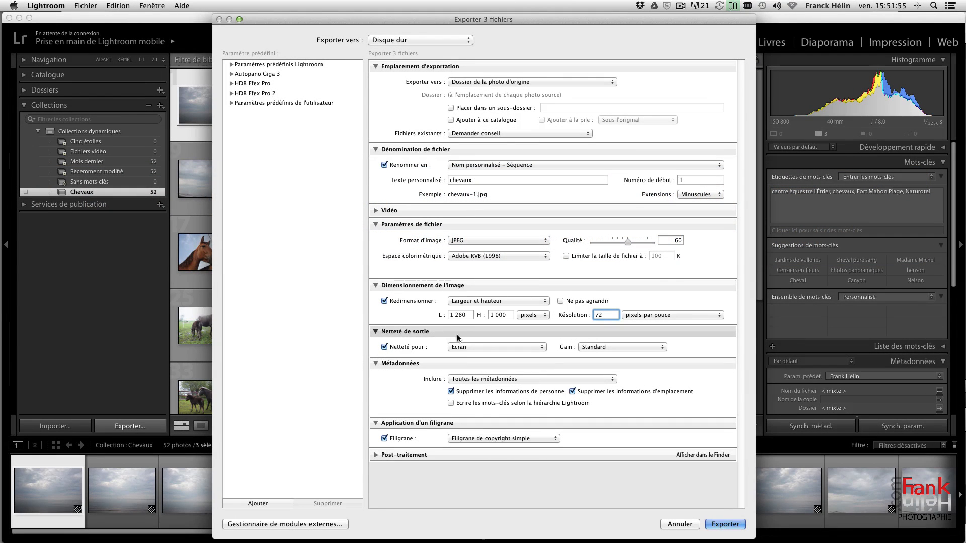
Keep output sharpening for Ecran and limit the included metadata to Copyright uniquement
{"action": "left_click", "coordinate": [480, 347]}
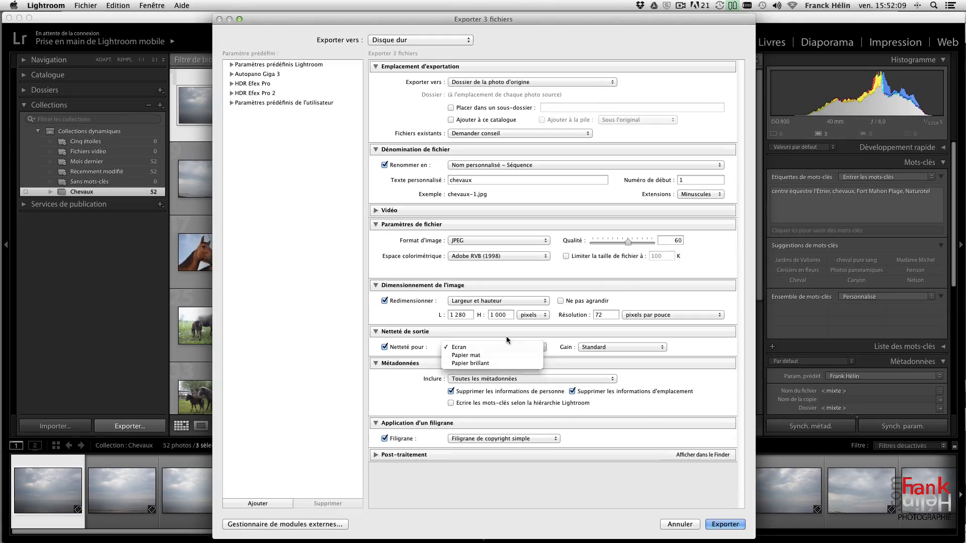
{"action": "left_click", "coordinate": [506, 344]}
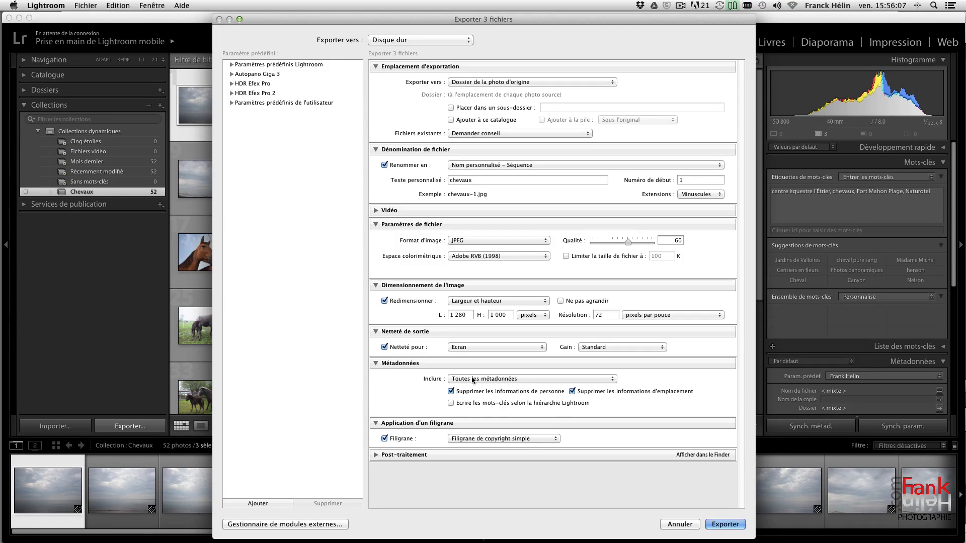
{"action": "left_click", "coordinate": [265, 368]}
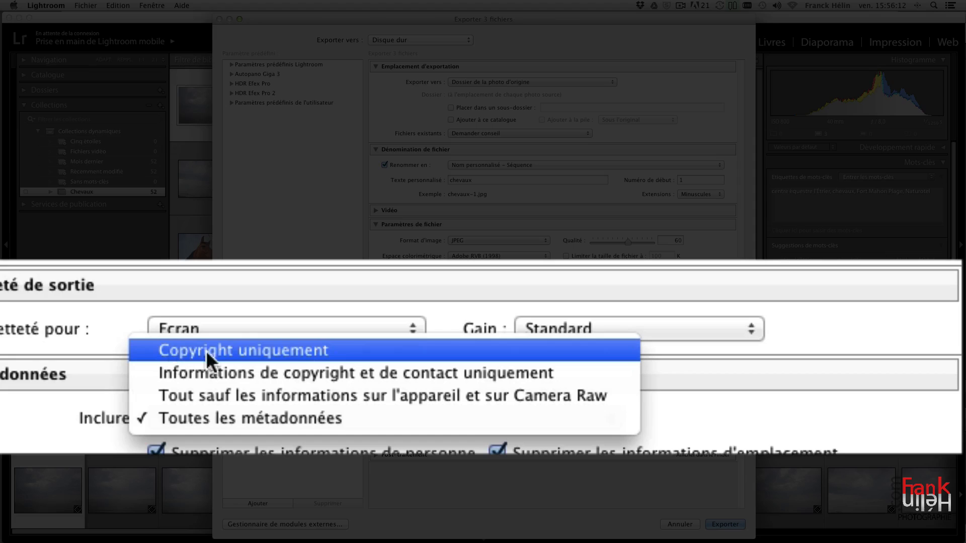
{"action": "left_click", "coordinate": [306, 355]}
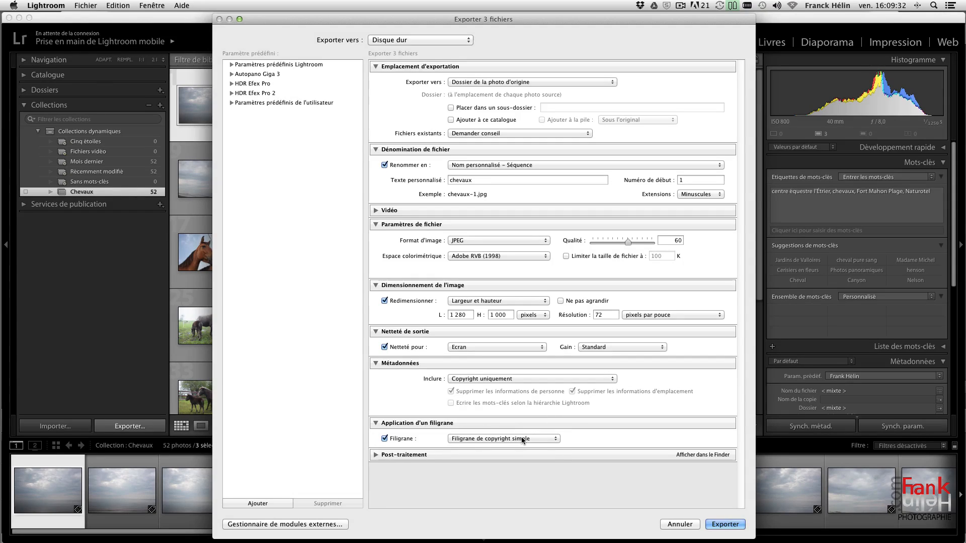
Open the watermark editor and make a graphic watermark from the image logo_minimini.png
{"action": "left_click", "coordinate": [522, 439]}
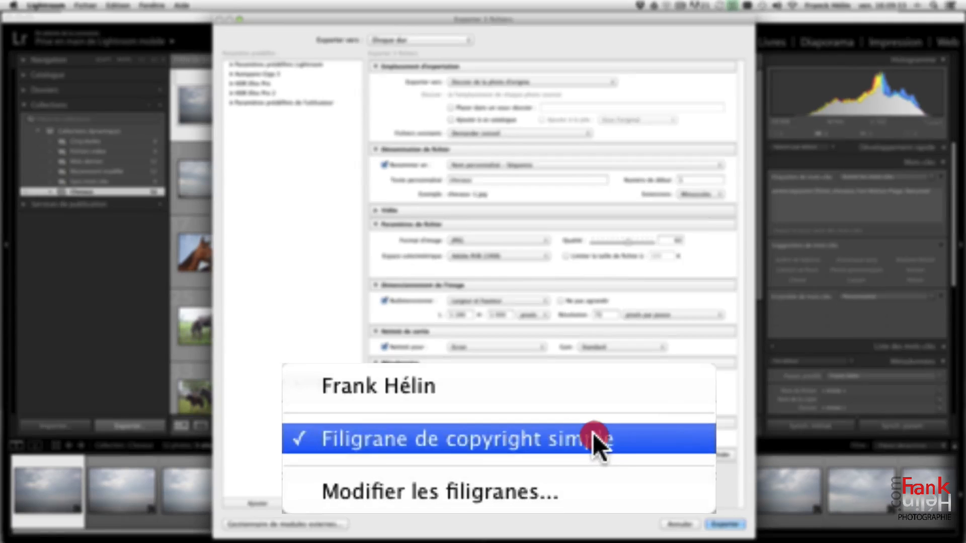
{"action": "left_click", "coordinate": [527, 452]}
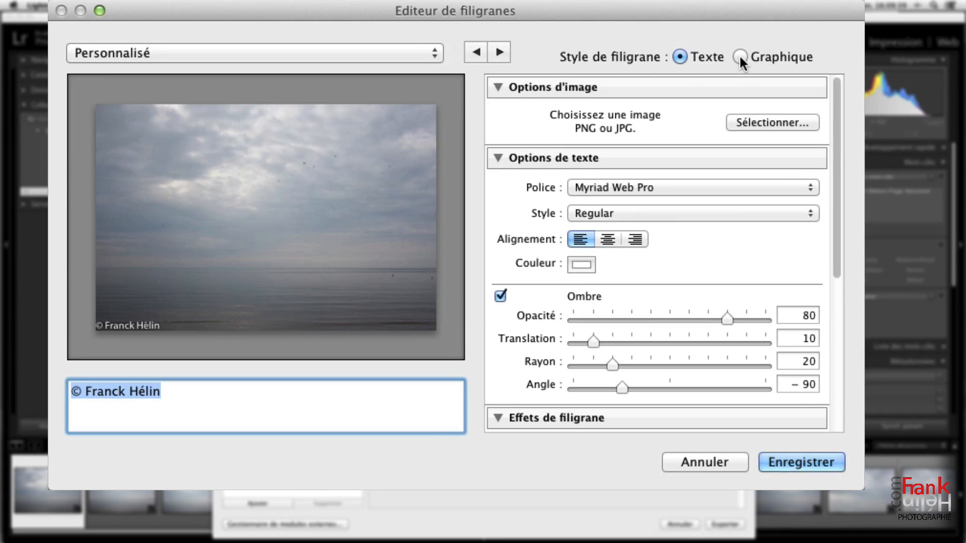
{"action": "left_click", "coordinate": [739, 57]}
{"action": "left_click", "coordinate": [590, 162]}
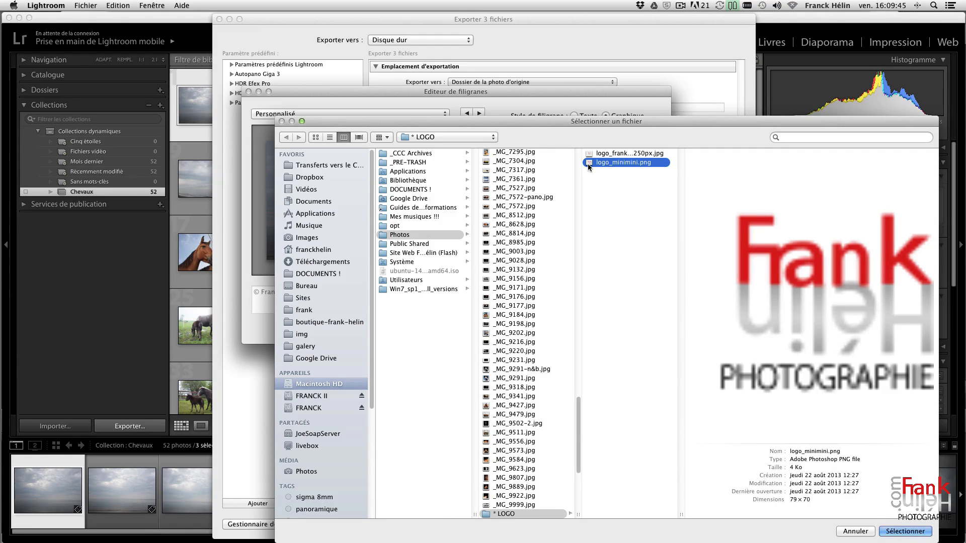
{"action": "left_click", "coordinate": [889, 532]}
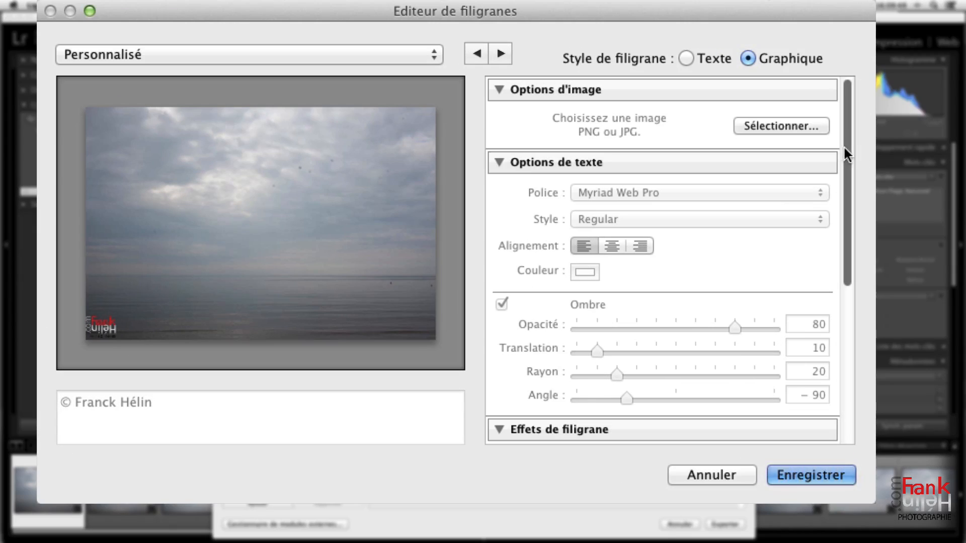
Try the logo watermark at proportional size 50 and opacity 31, centred on the photo
{"action": "left_click_drag", "start_coordinate": [843, 149], "coordinate": [839, 371]}
{"action": "left_click_drag", "start_coordinate": [591, 248], "coordinate": [641, 247]}
{"action": "left_click_drag", "start_coordinate": [772, 190], "coordinate": [632, 189]}
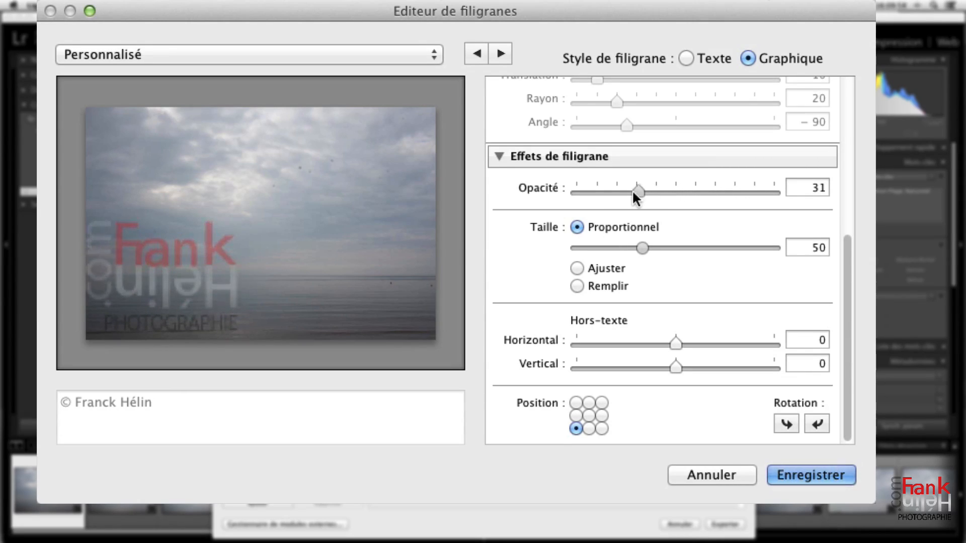
{"action": "left_click", "coordinate": [589, 415]}
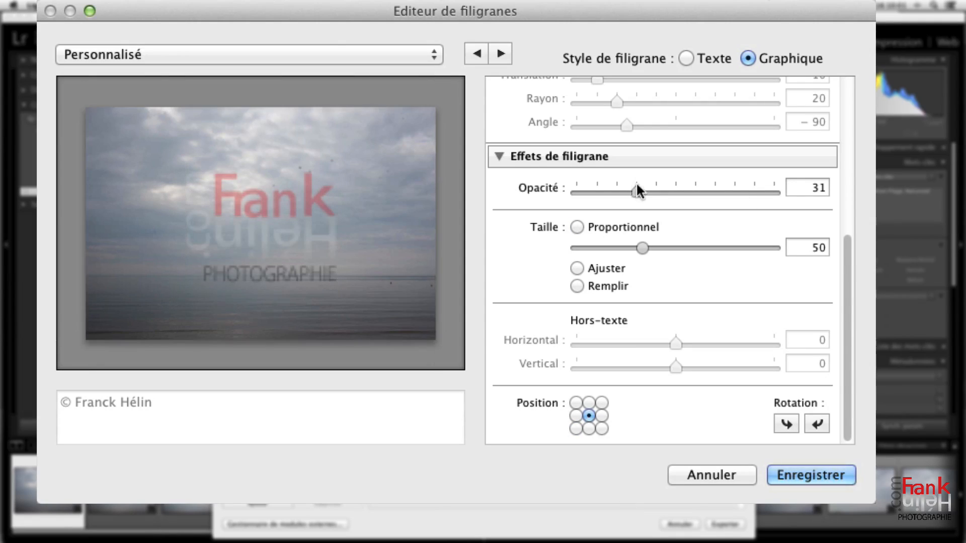
{"action": "mouse_move", "coordinate": [636, 191]}
{"action": "left_mouse_down"}
{"action": "mouse_move", "coordinate": [620, 190]}
{"action": "mouse_move", "coordinate": [635, 189]}
{"action": "left_mouse_up"}
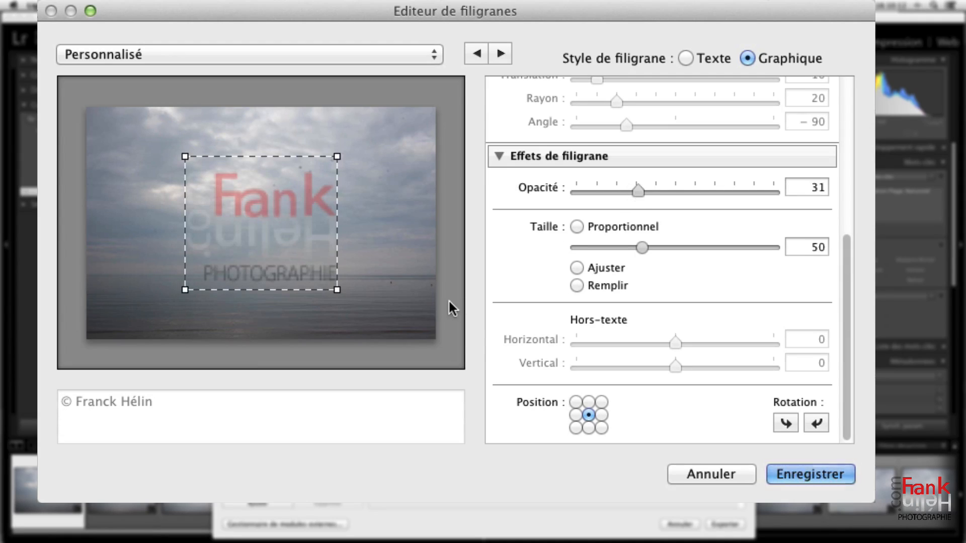
Anchor the watermark in the photo's bottom-right corner with size 8, opacity 56, horizontal inset 3 and vertical inset 2
{"action": "left_click", "coordinate": [601, 427]}
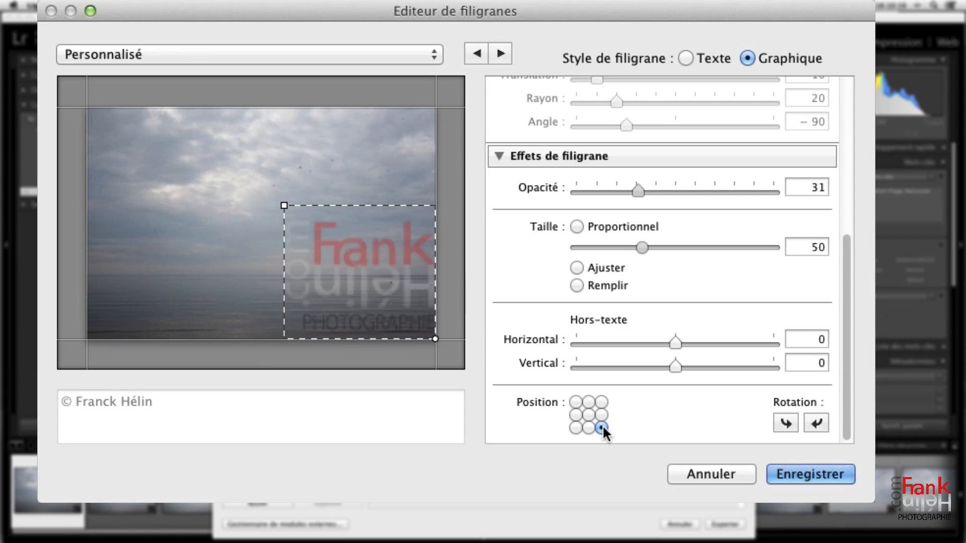
{"action": "left_click_drag", "start_coordinate": [648, 244], "coordinate": [587, 246]}
{"action": "left_click_drag", "start_coordinate": [671, 191], "coordinate": [683, 192]}
{"action": "left_click_drag", "start_coordinate": [671, 341], "coordinate": [693, 364]}
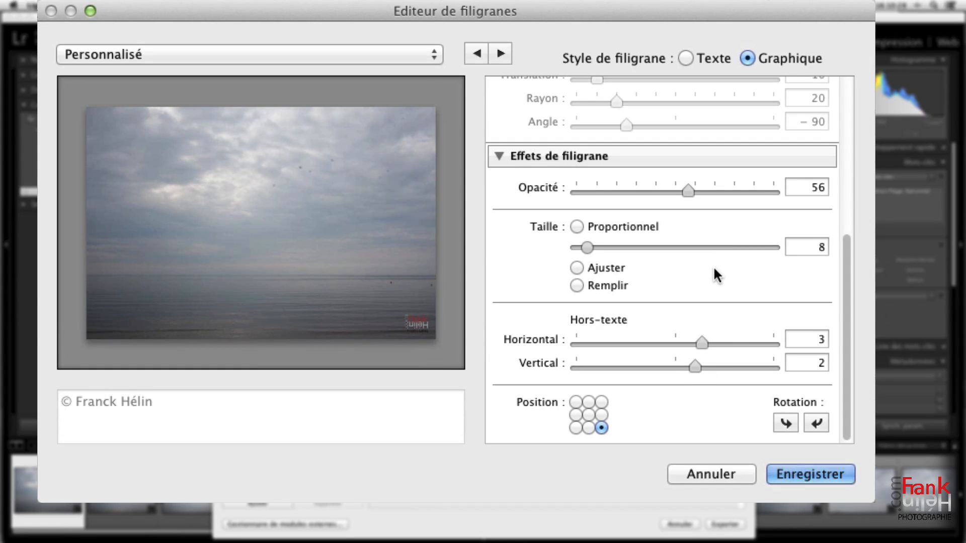
Switch the watermark to the text style and select its copyright text
{"action": "scroll", "coordinate": [713, 329], "scroll_direction": "up", "scroll_amount": 10}
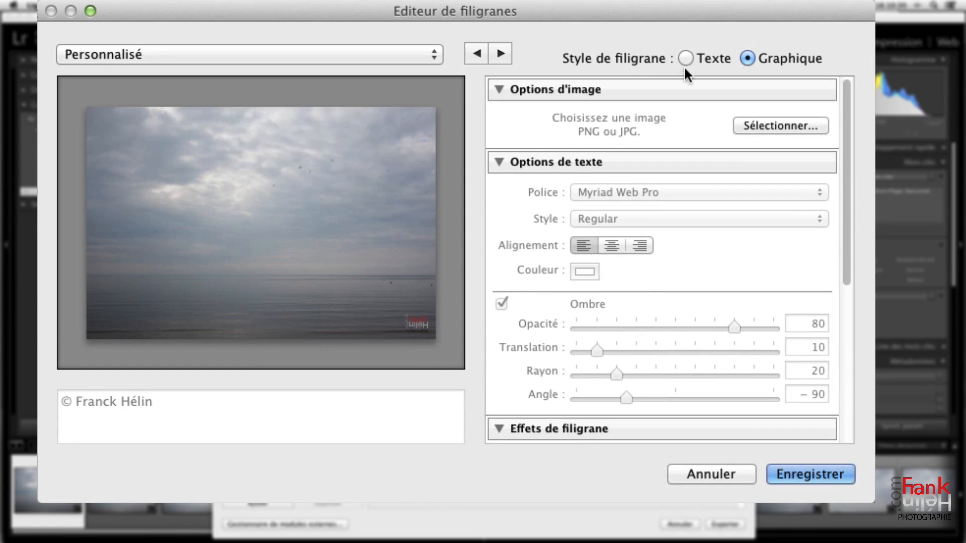
{"action": "left_click", "coordinate": [684, 58]}
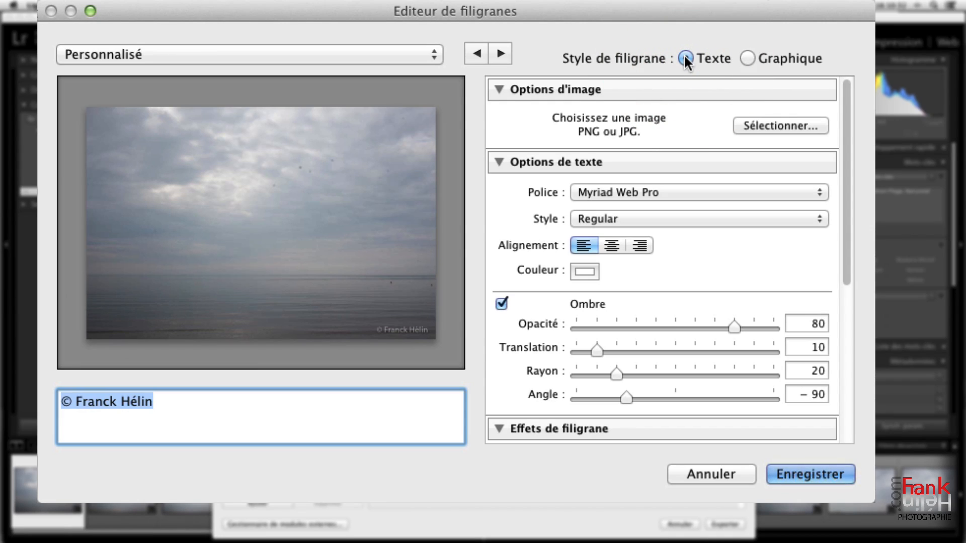
{"action": "triple_click", "coordinate": [155, 403]}
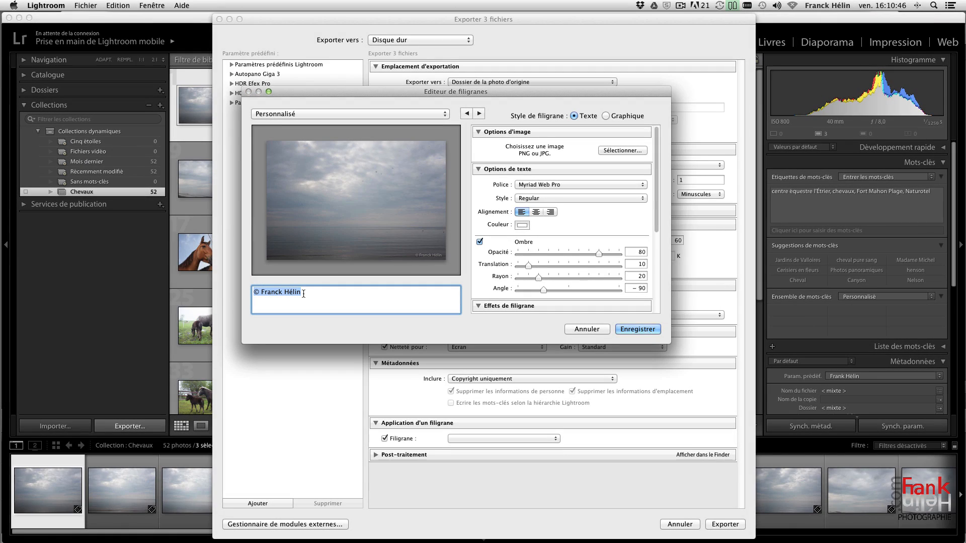
Save the watermark as a new preset named Filigrane plus the photographer's full name, and export the three selected photos
{"action": "left_click", "coordinate": [629, 330]}
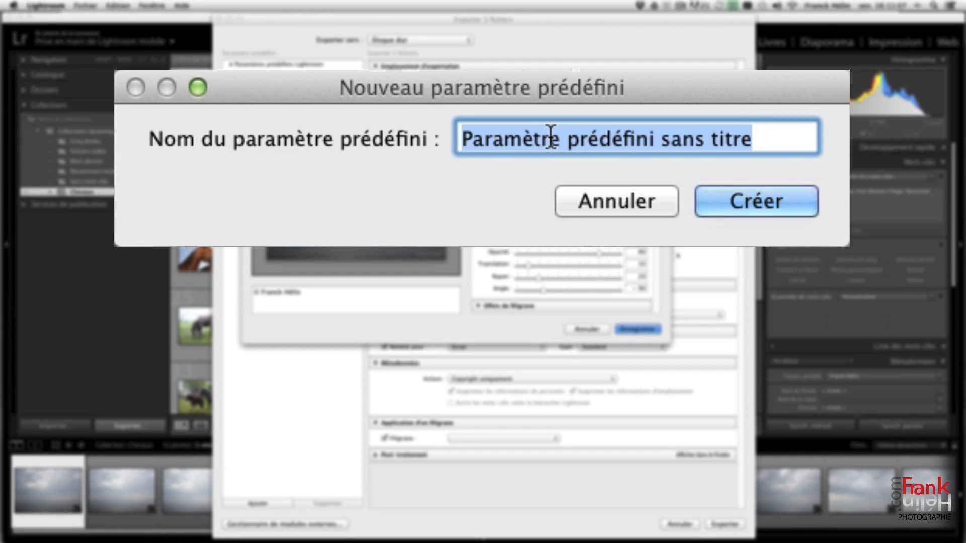
{"action": "type", "text": "F"}
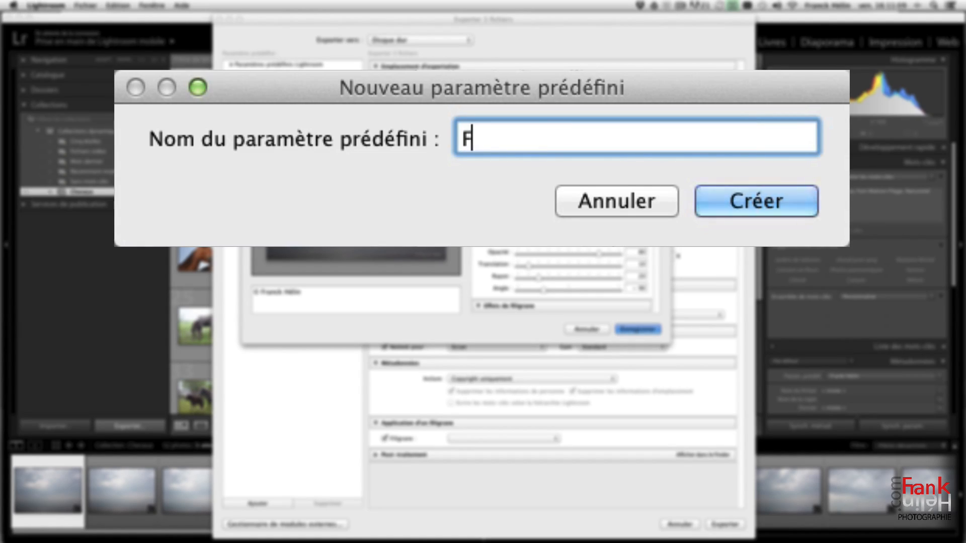
{"action": "type", "text": "iligrane Frank "}
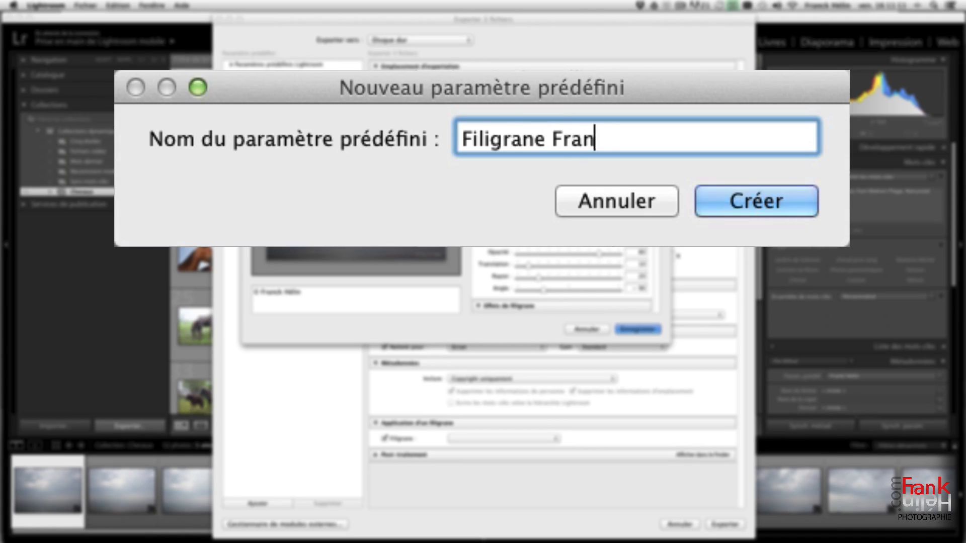
{"action": "type", "text": "Hélin"}
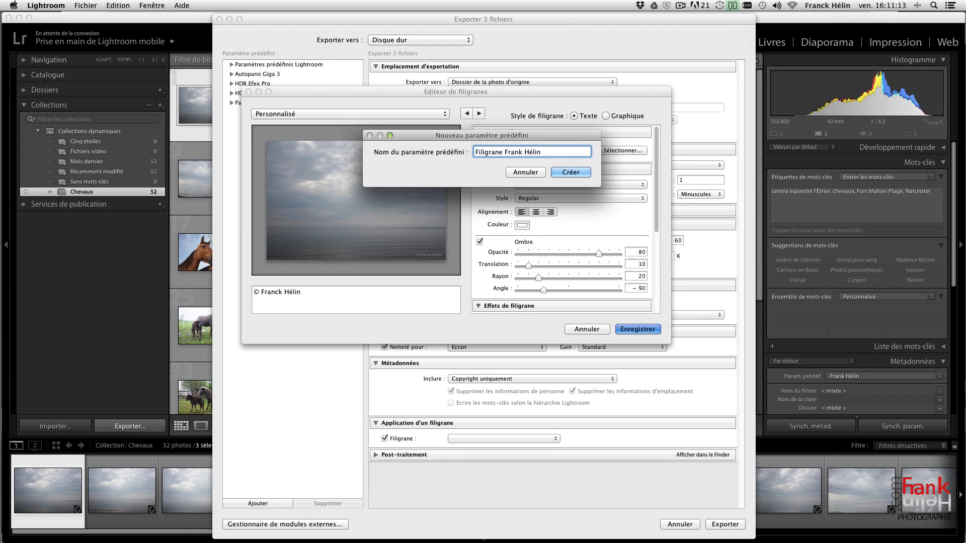
{"action": "left_click", "coordinate": [569, 171]}
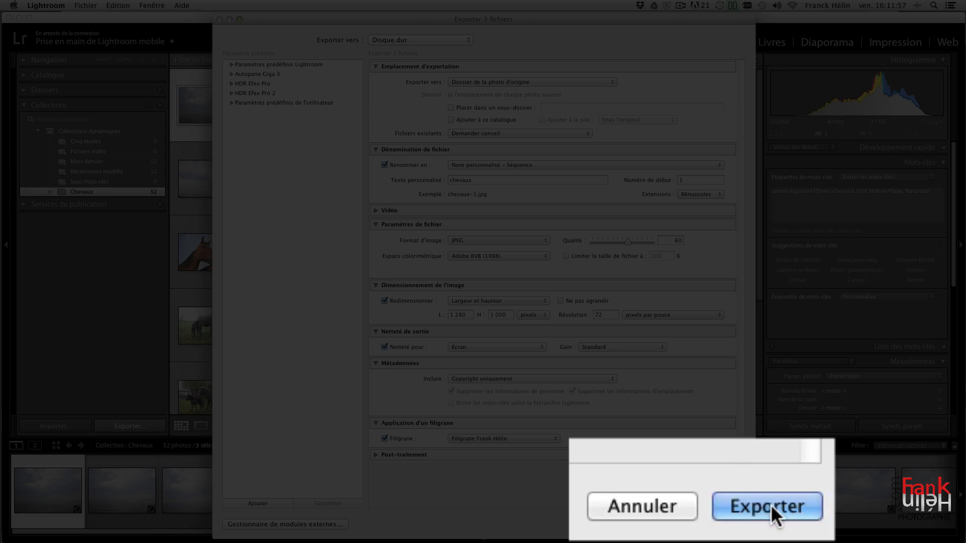
{"action": "left_click", "coordinate": [774, 506]}
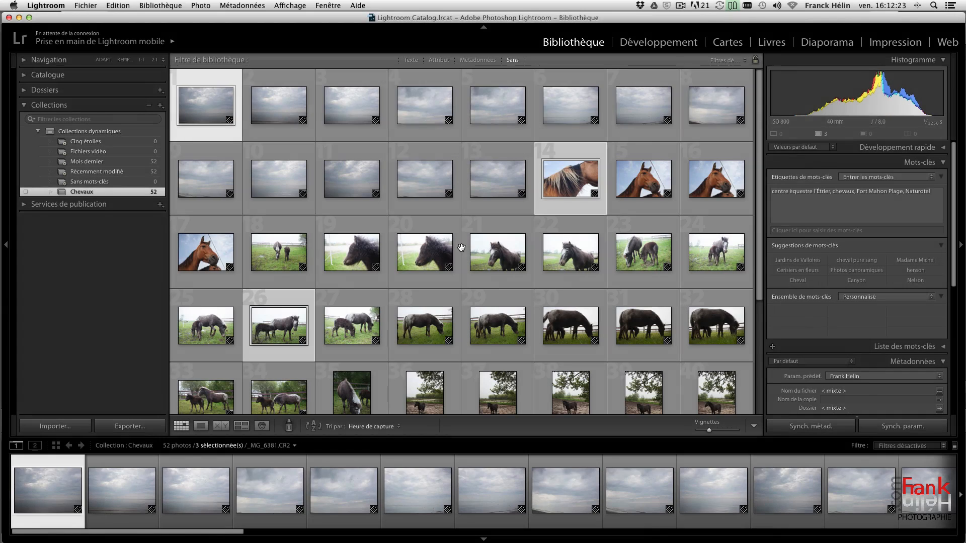